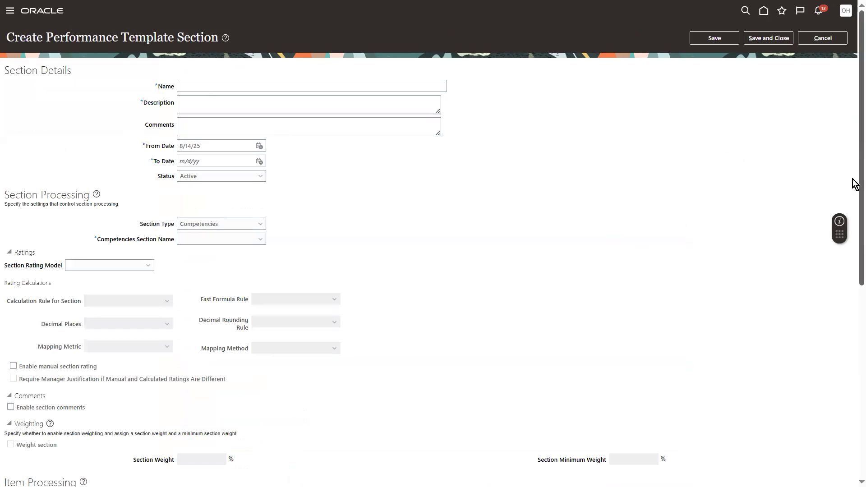
Search setup tasks for 'Manage Admin' and open Manage Administrator Profile Values.
scroll(854, 345, down, 7)
scroll(825, 104, up, 7)
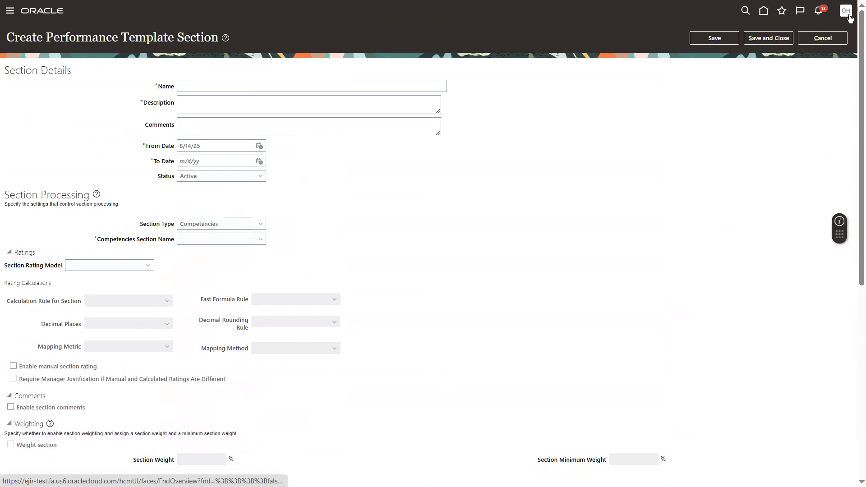
click(846, 11)
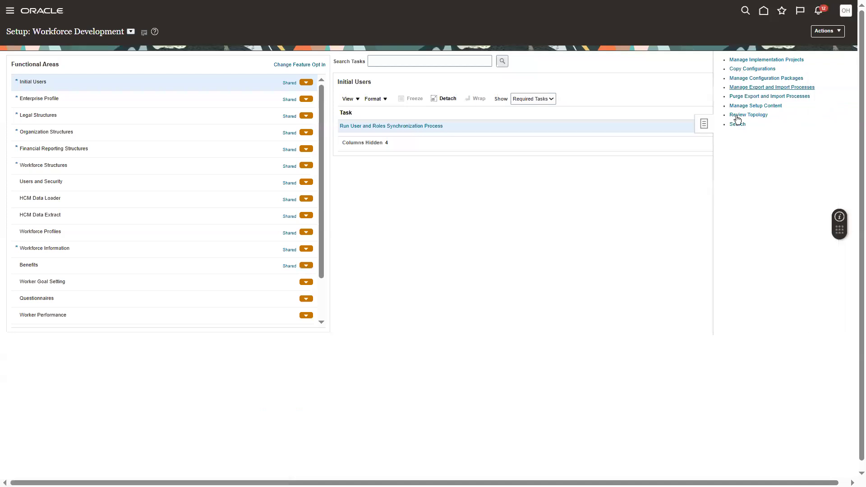
click(736, 118)
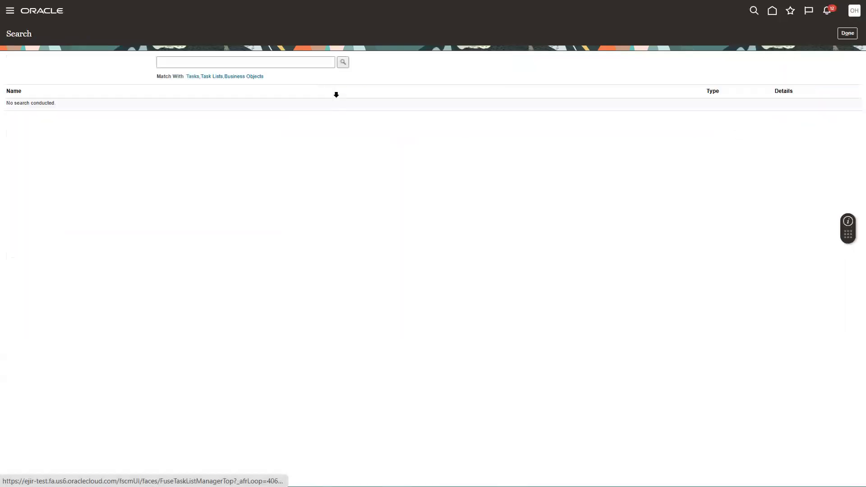
click(257, 63)
text(Manage Adm)
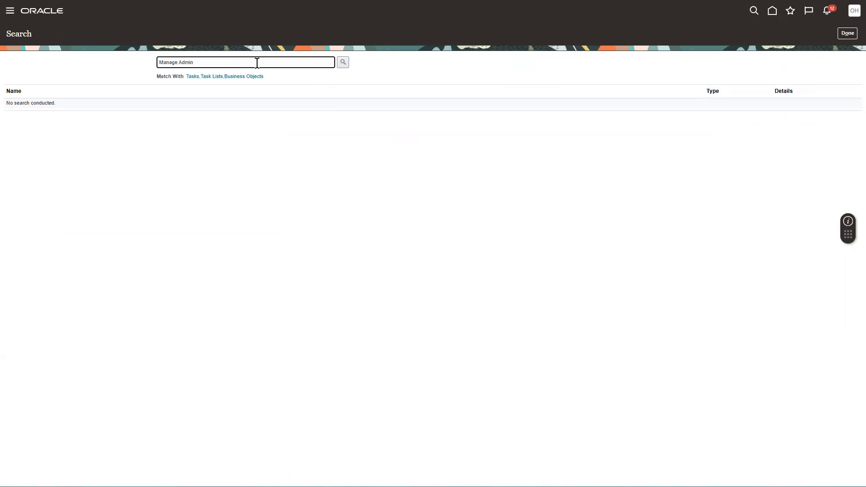
text(in)
key(Return)
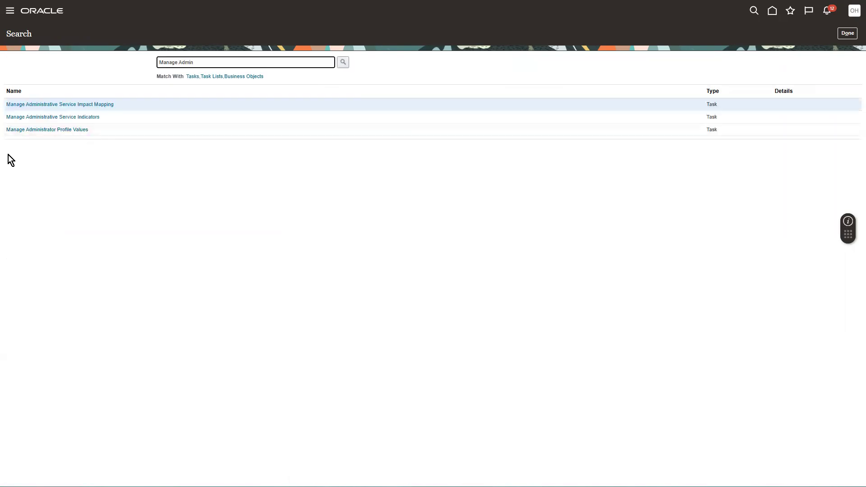
click(25, 130)
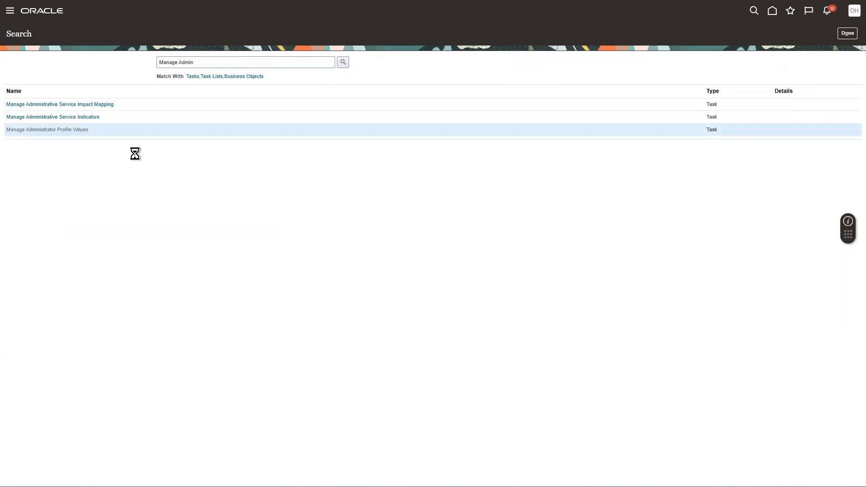
click(91, 64)
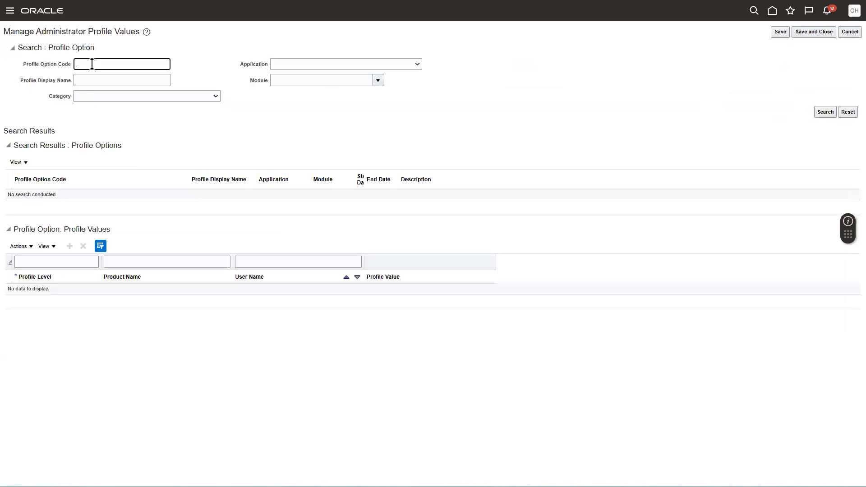
Search profile option codes, refining the pattern from %Redwood%Enabled to %REDWOOD%.
text(%Redwood%Enabled)
key(Return)
text(%)
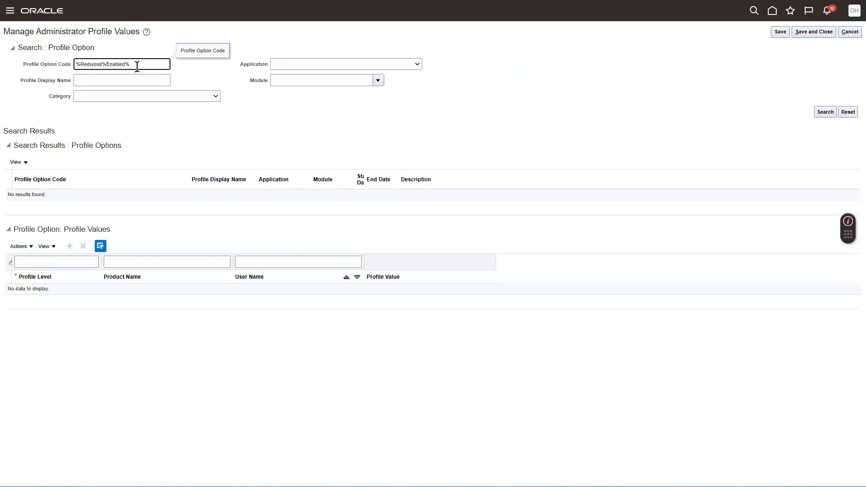
key(Return)
key(BackSpace)
key(BackSpace)
key(BackSpace)
key(BackSpace)
key(BackSpace)
key(BackSpace)
key(BackSpace)
key(BackSpace)
key(Return)
double_click(96, 65)
text(REDO)
text(OOD)
key(Return)
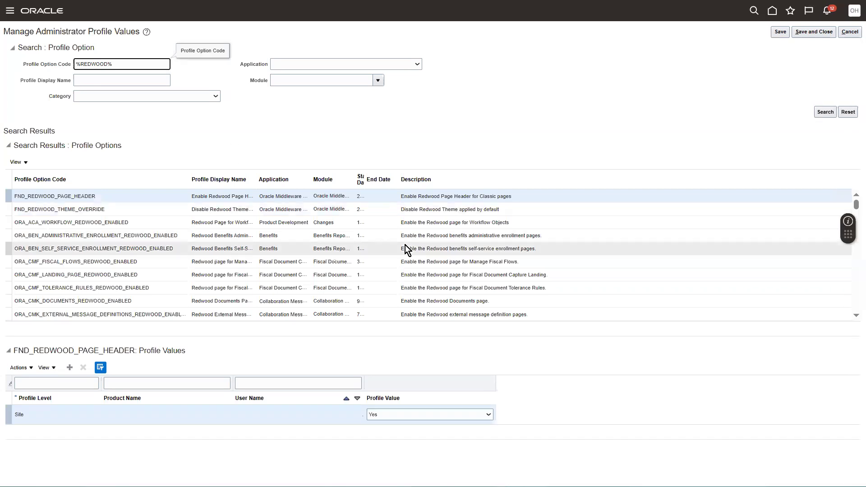
Scroll through the matching Redwood profile options, including the ORA_HRM and ORA_HRQ codes.
click(854, 316)
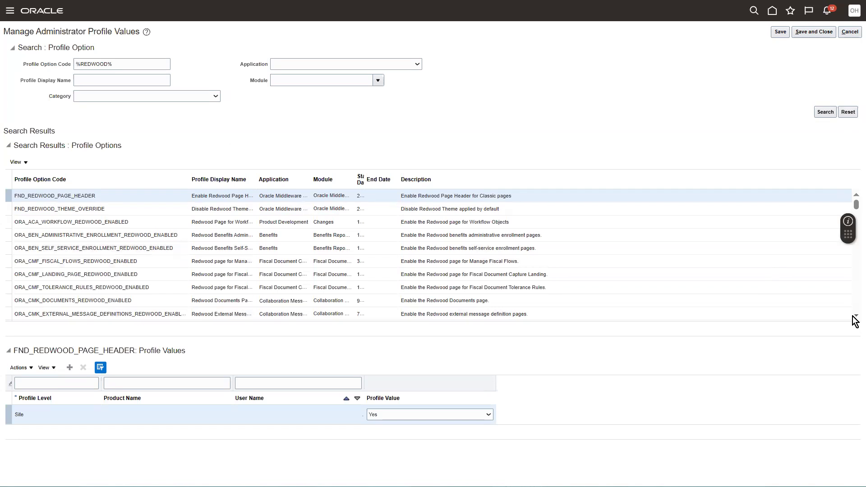
scroll(854, 315, down, 5)
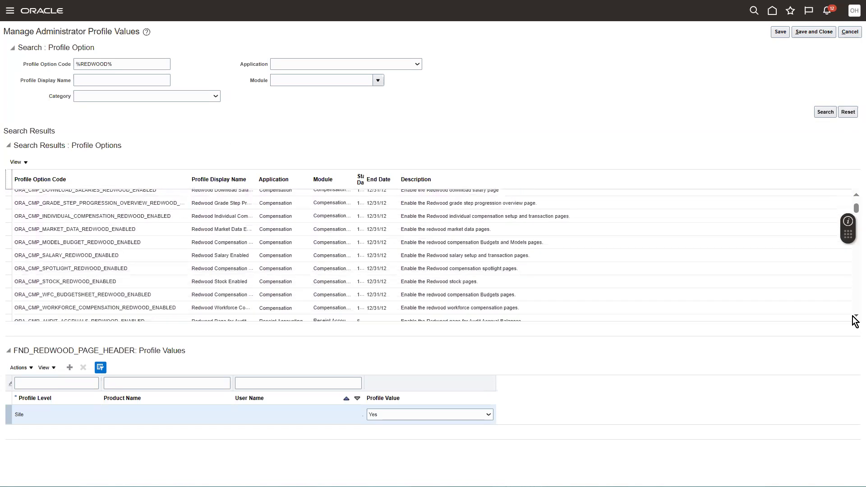
scroll(853, 316, down, 5)
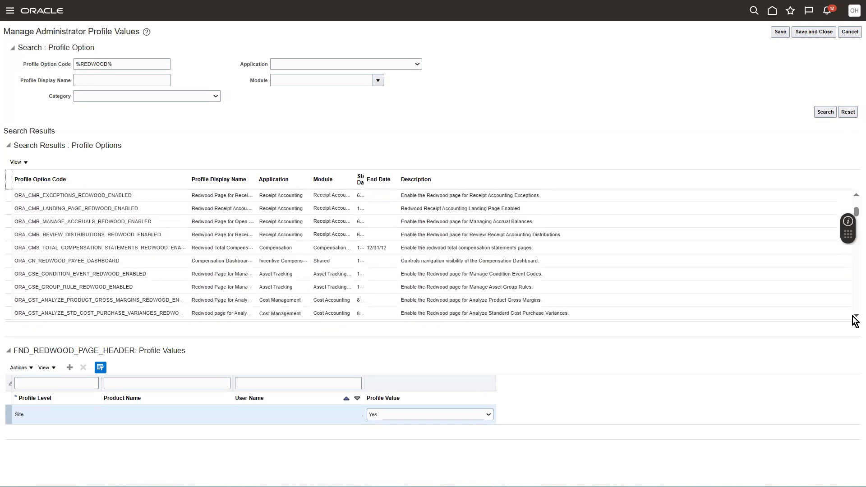
scroll(852, 317, down, 5)
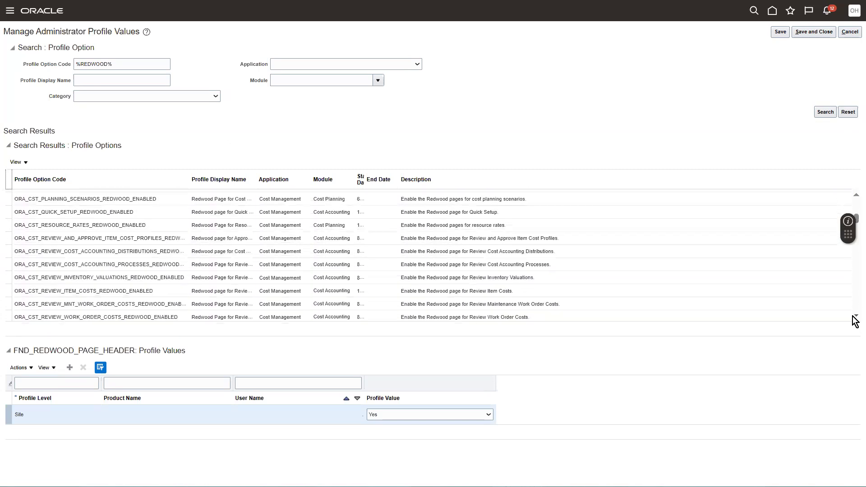
scroll(854, 319, down, 3)
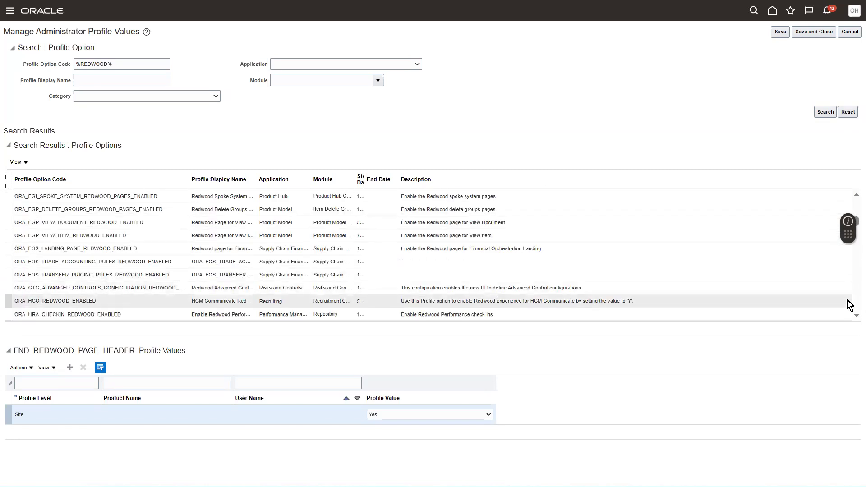
click(856, 317)
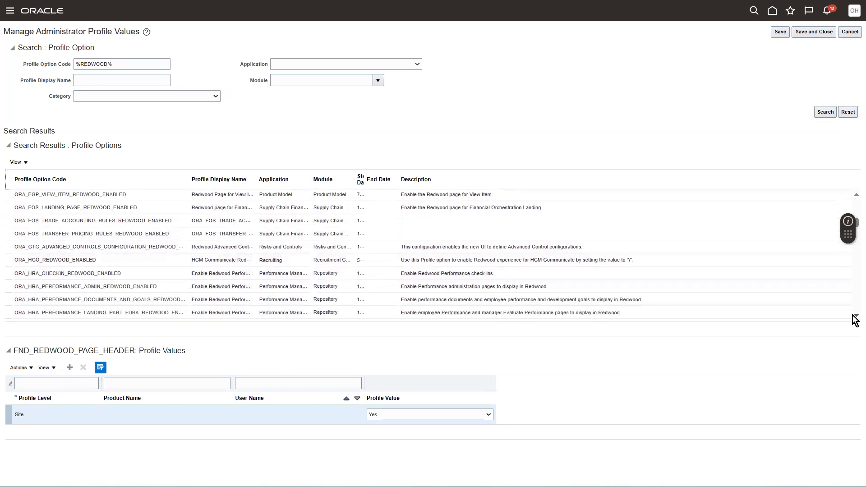
click(855, 318)
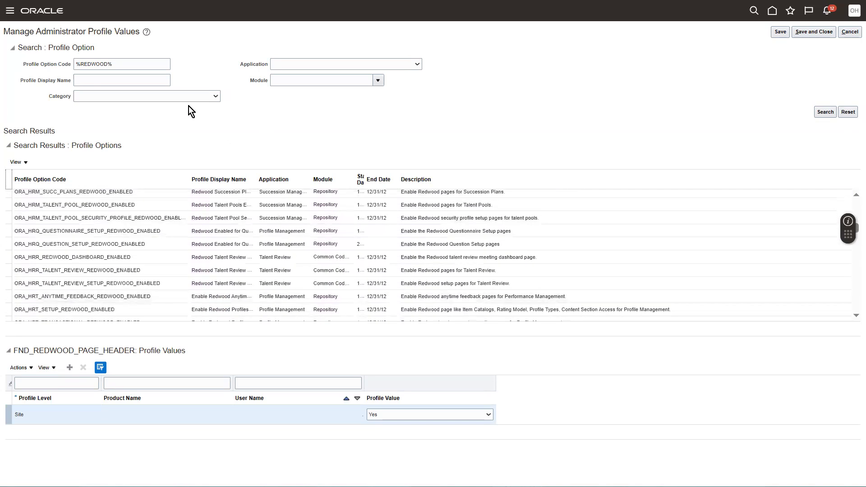
Narrow the profile option search to %REDWOOD%ENABLED%.
click(147, 70)
text(ENABLED)
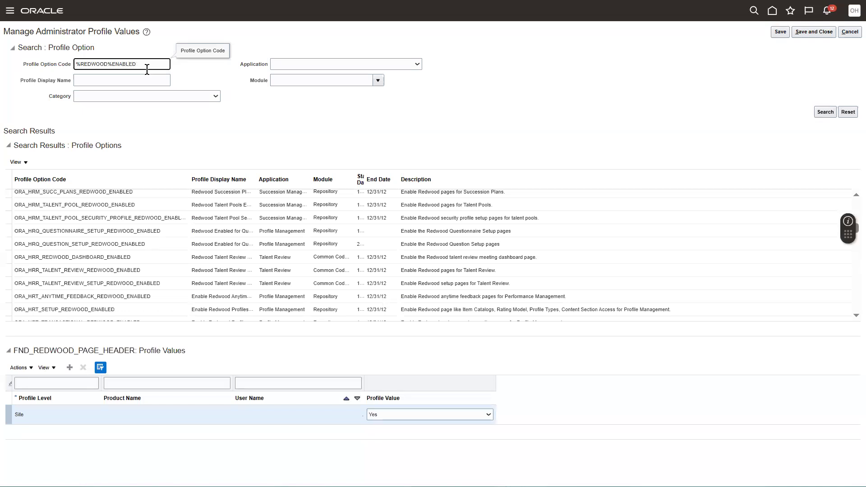
text(%)
key(Return)
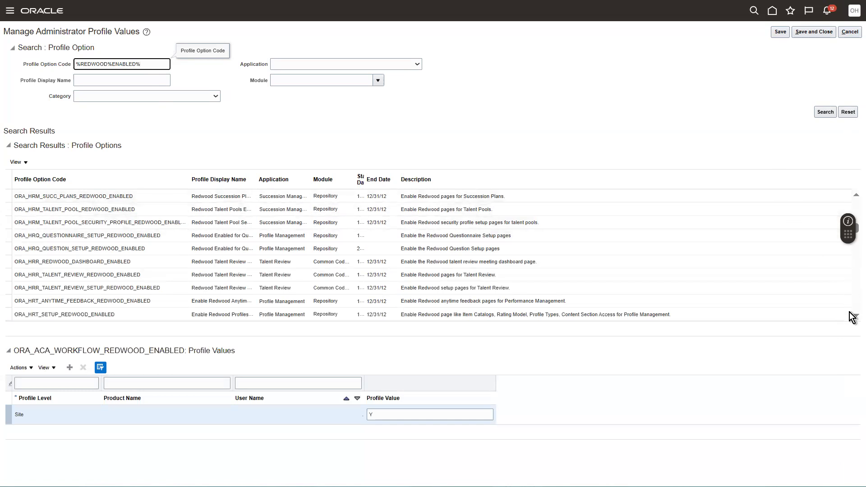
drag(856, 228, 852, 169)
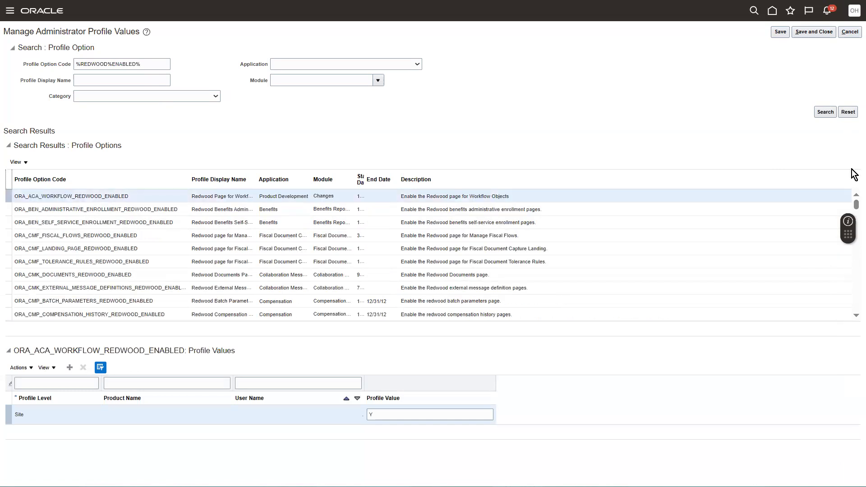
Change the search to %%VBCS%ENABLED% and select ORA_HCM_VBCS_PWA_ENABLED.
click(112, 66)
text(VBC)
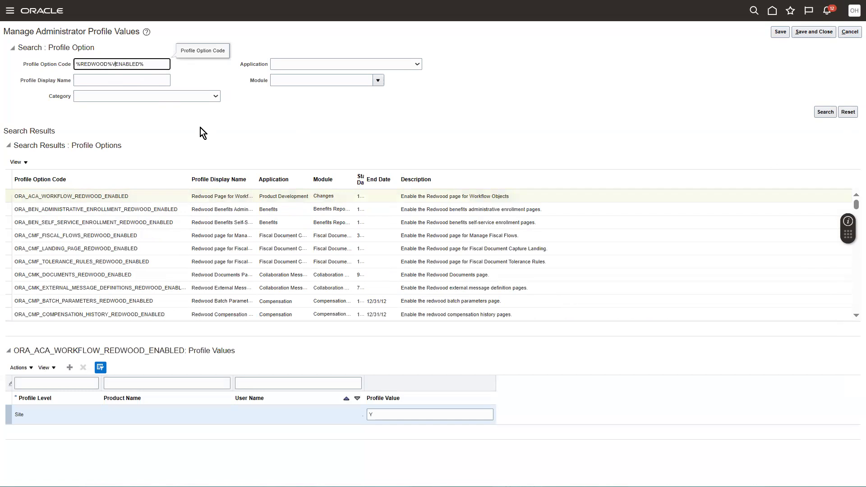
text(S%)
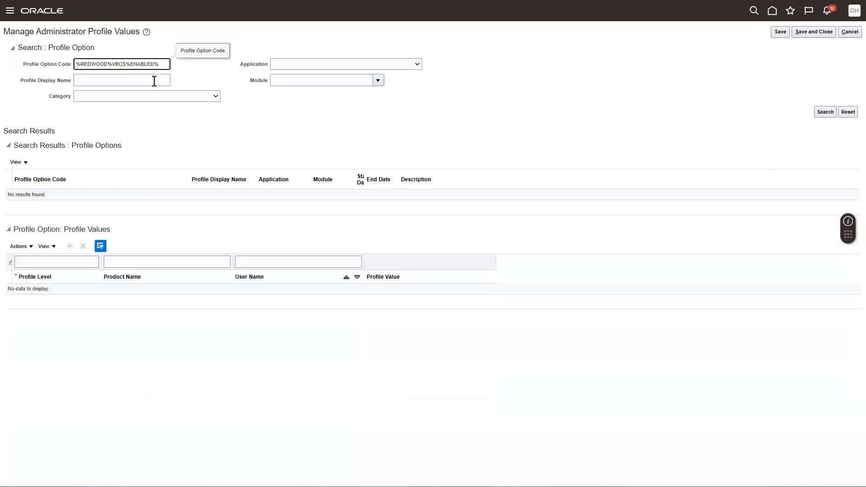
double_click(141, 65)
double_click(96, 63)
key(BackSpace)
key(Return)
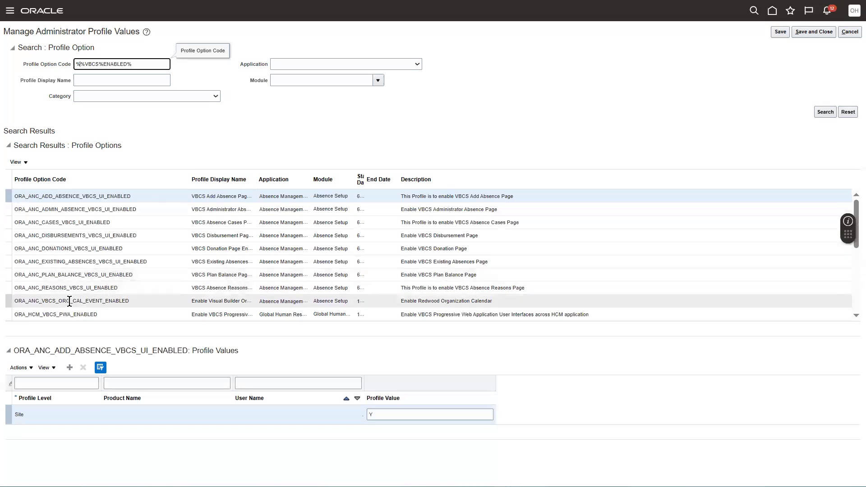
click(47, 316)
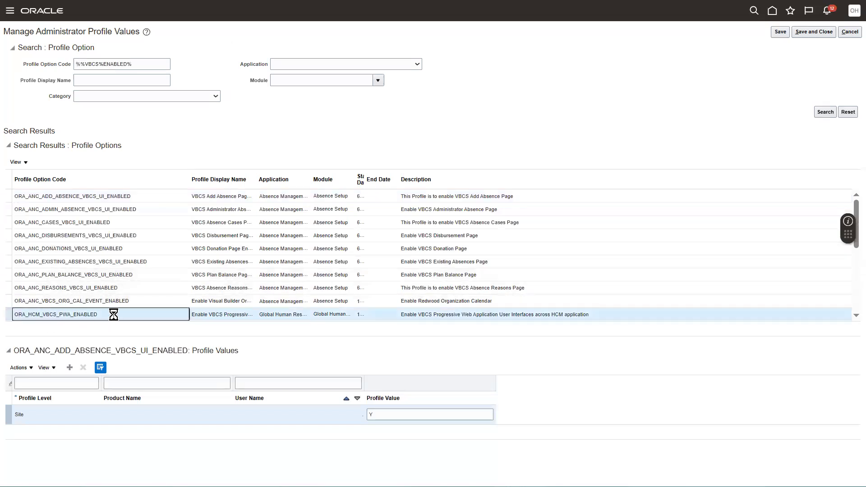
Change the ORA_HCM_VBCS_PWA_ENABLED site value from N to Y, save, and finish.
click(385, 410)
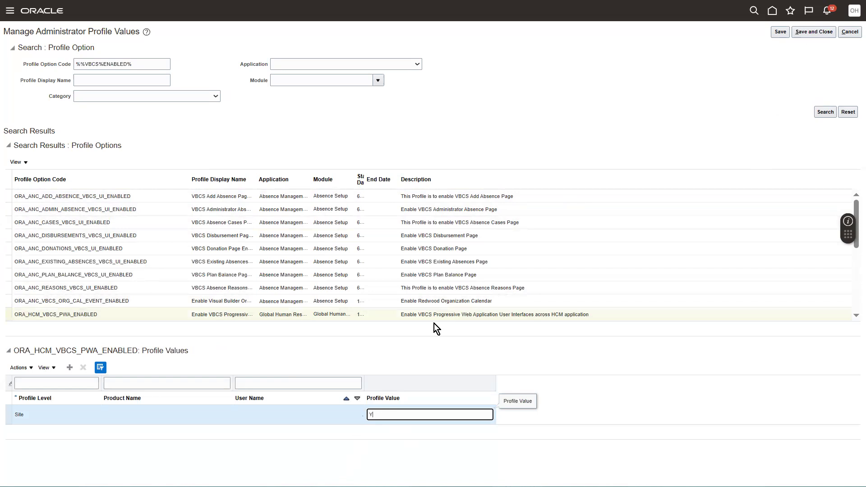
click(806, 35)
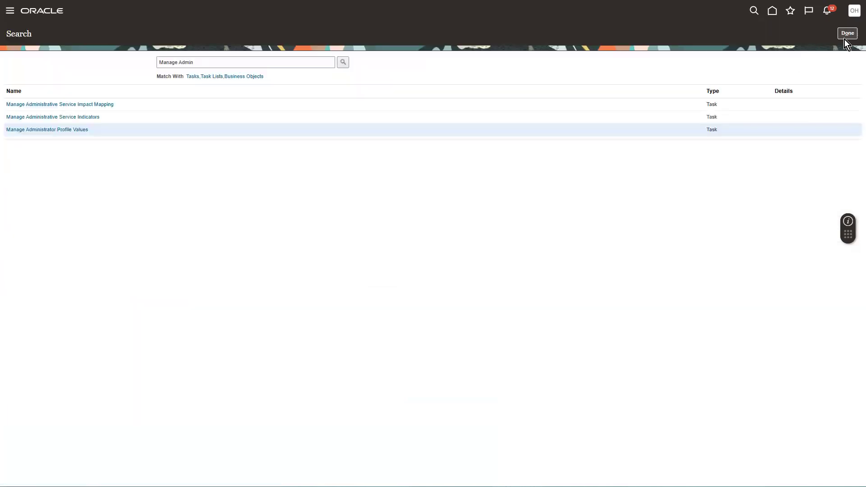
click(845, 36)
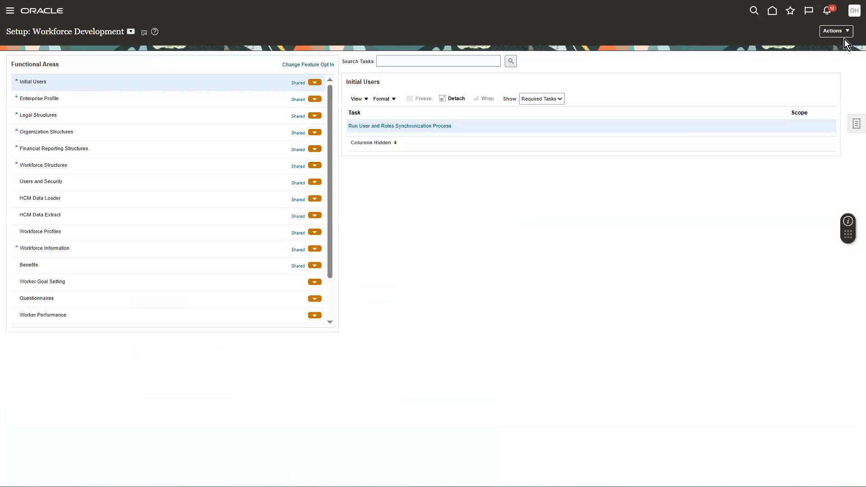
From the home page, go to Performance > Performance Template Sections and add a new section.
click(773, 13)
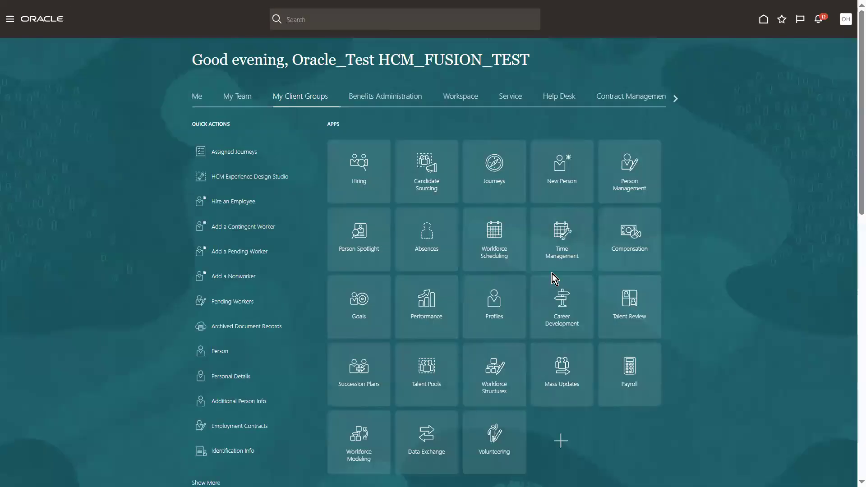
click(418, 293)
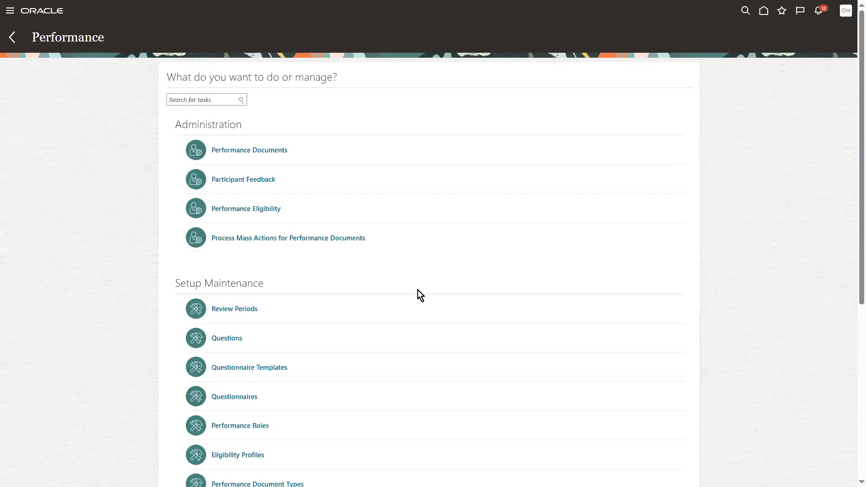
scroll(854, 211, down, 3)
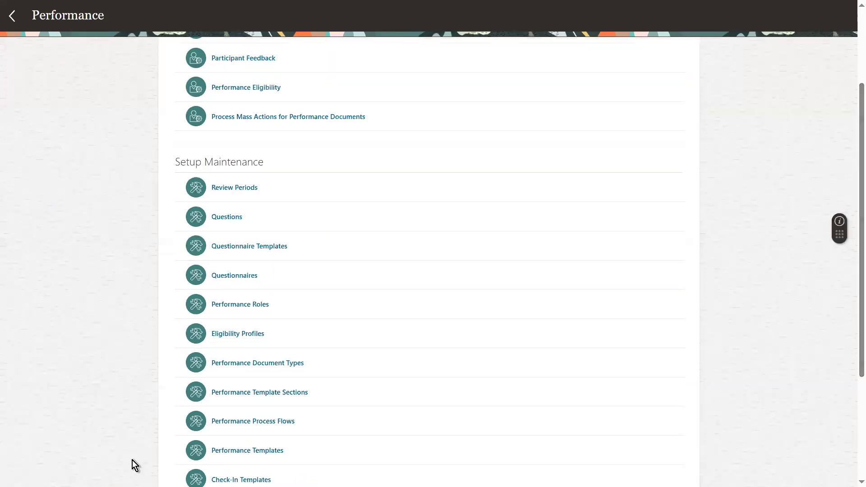
click(225, 392)
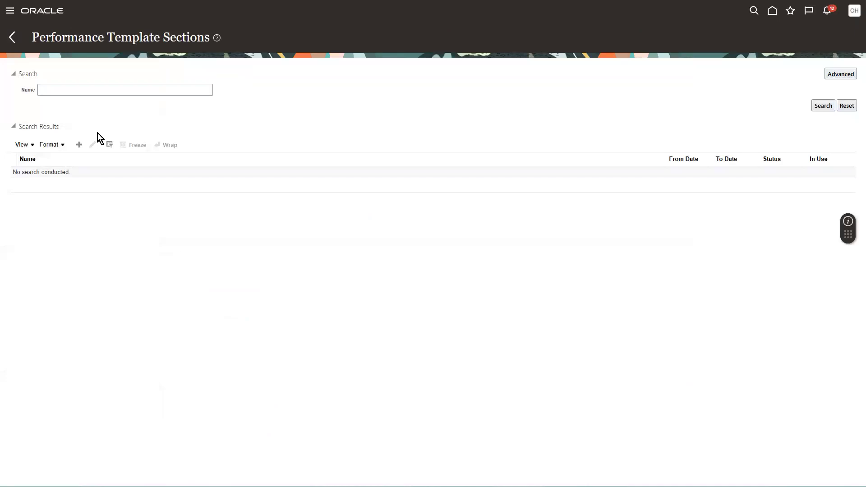
click(79, 145)
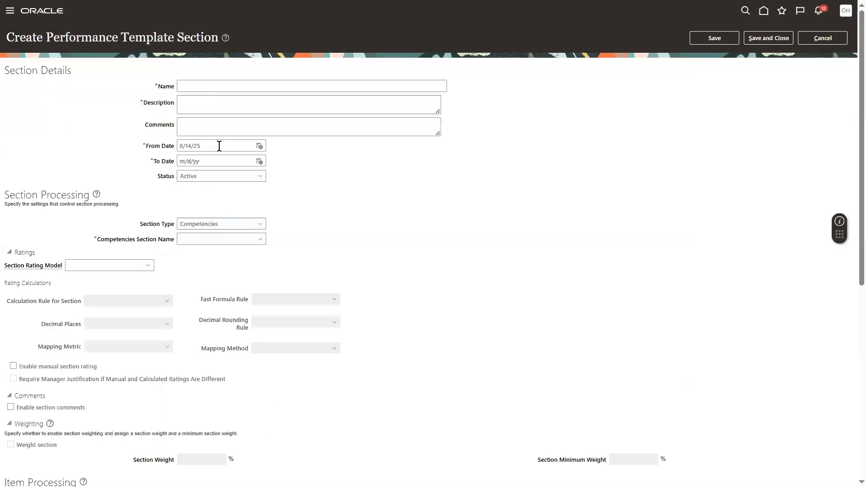
Sign out, dismissing the required-fields error and cancelling the unsaved section form.
click(845, 11)
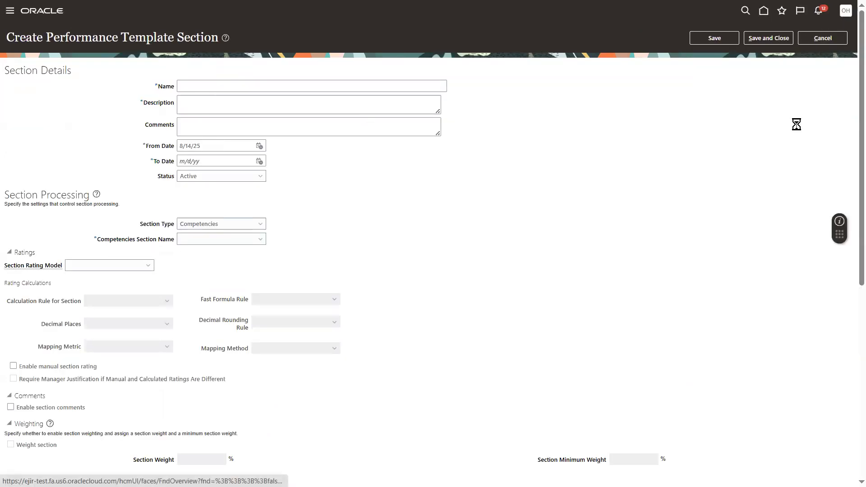
click(828, 31)
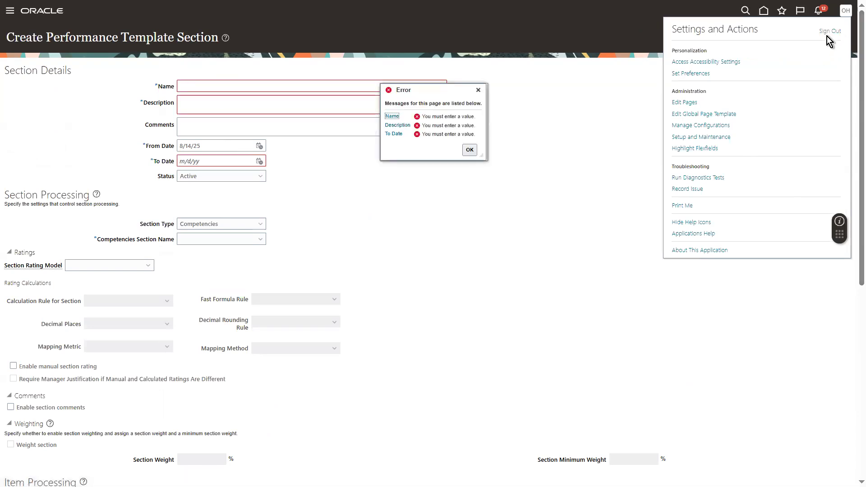
click(826, 31)
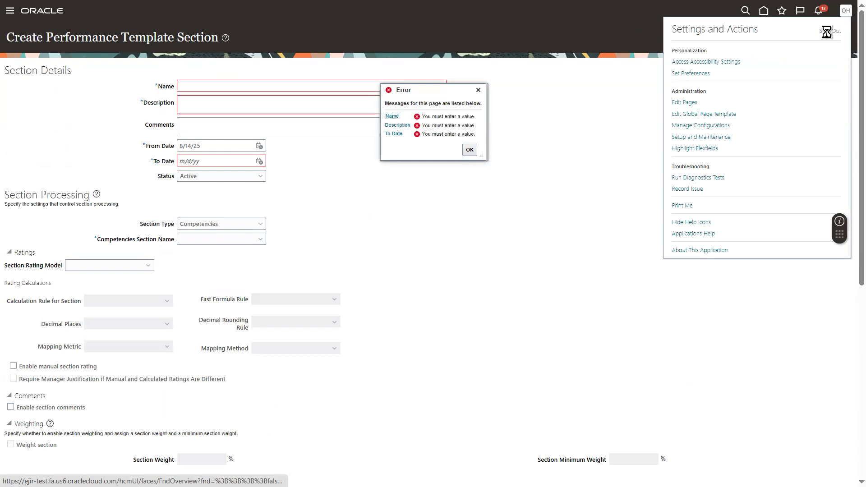
click(478, 92)
click(478, 91)
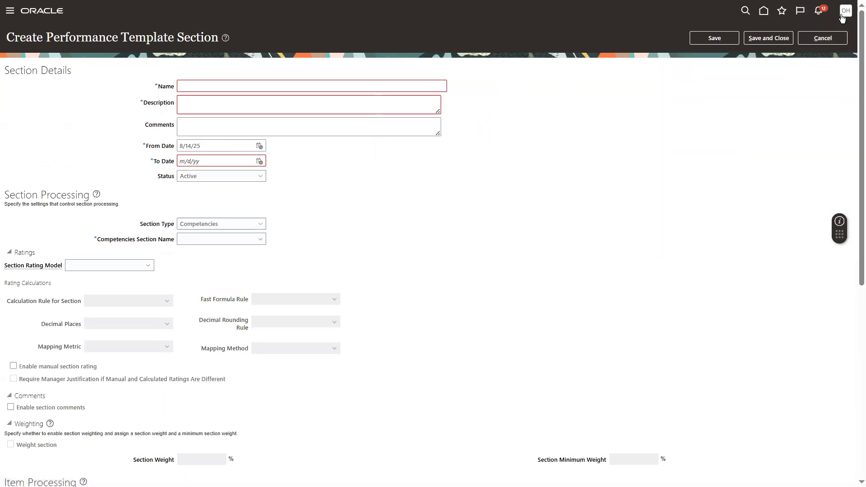
click(822, 39)
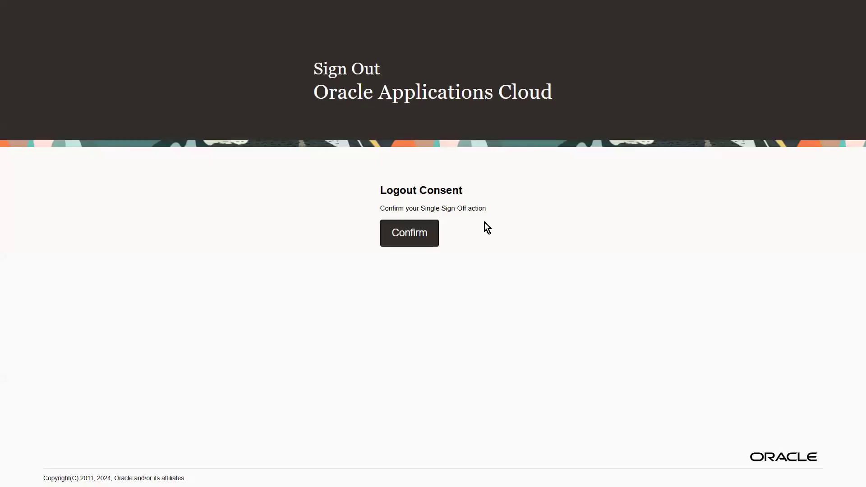
click(424, 231)
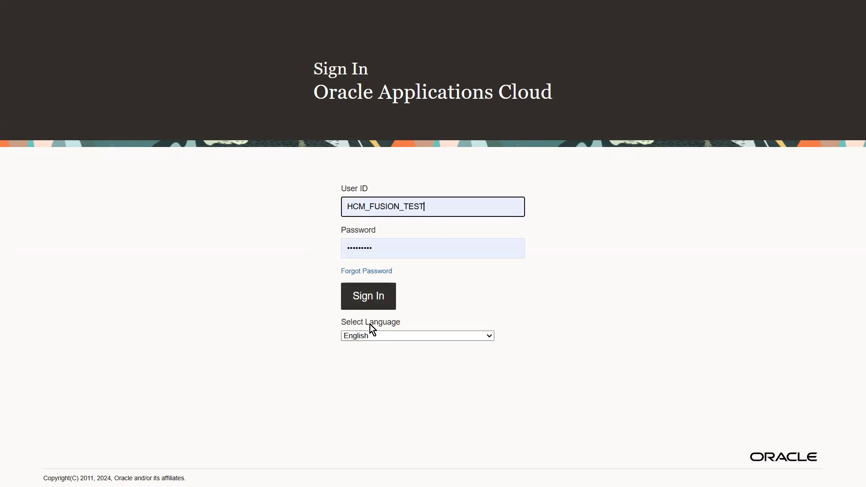
Sign back in, open My Client Groups > Performance, and start a new template section.
click(364, 301)
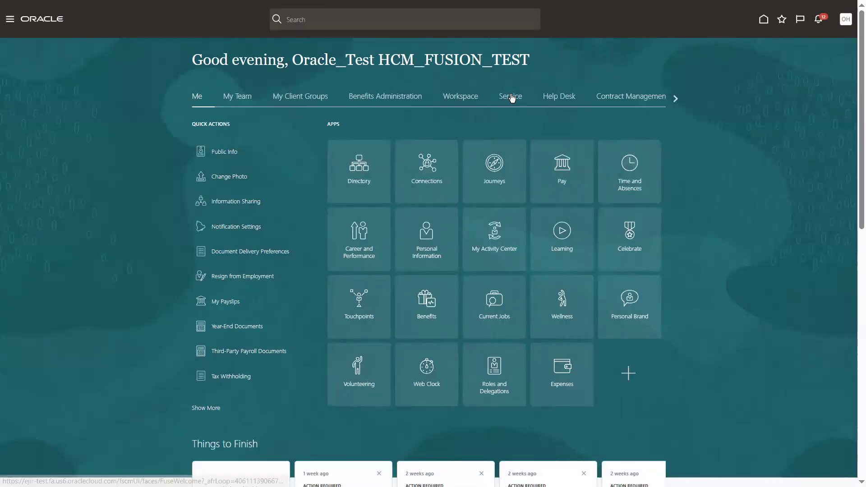
click(286, 98)
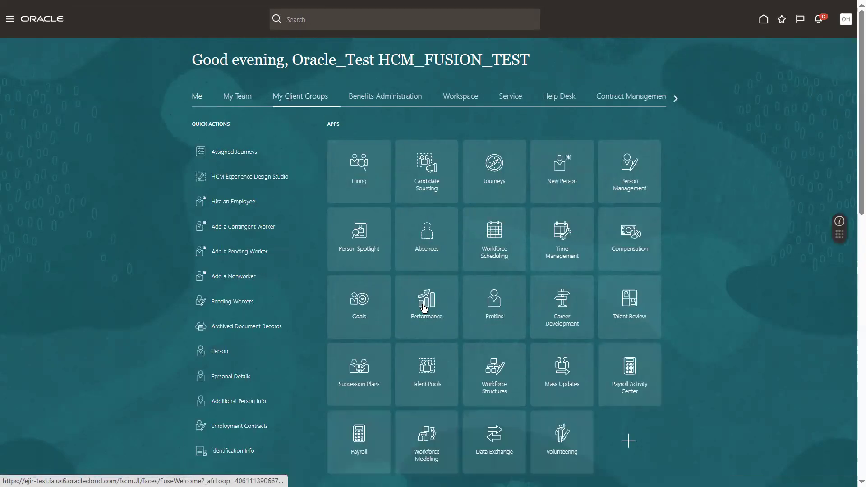
click(424, 308)
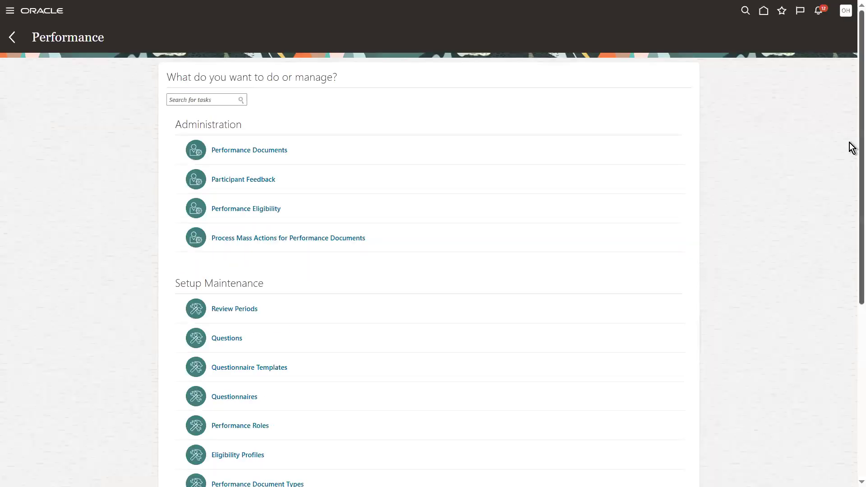
scroll(849, 307, down, 5)
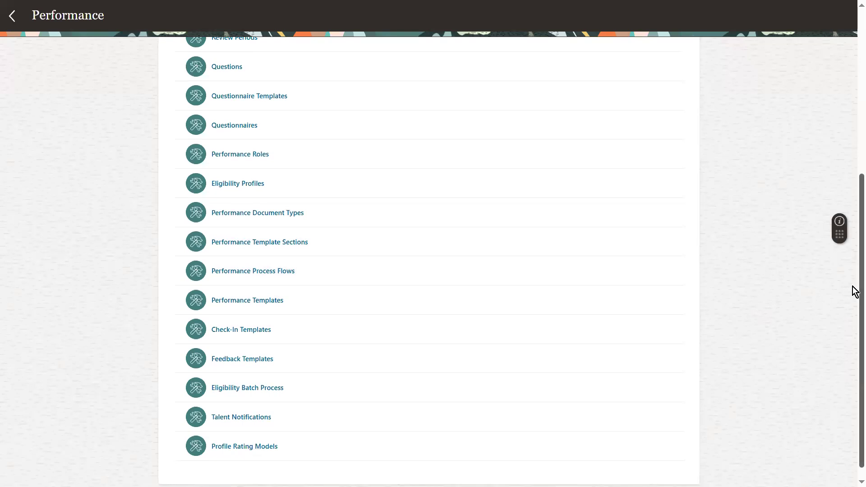
scroll(854, 235, up, 3)
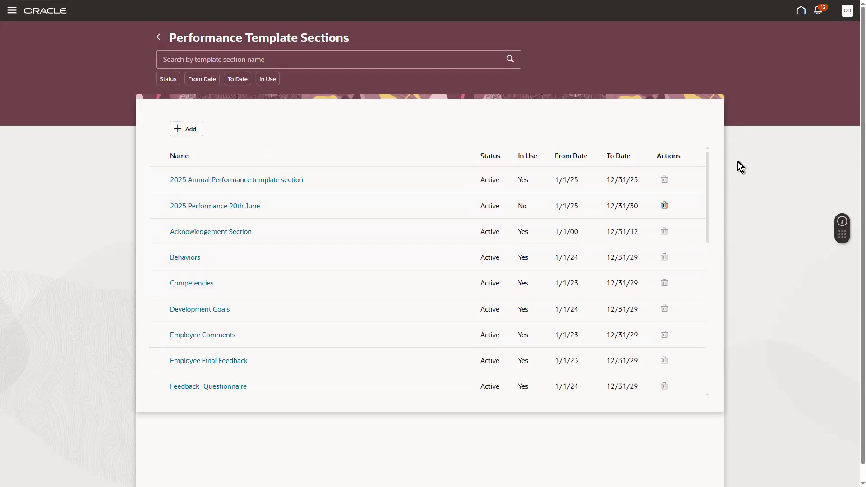
click(185, 129)
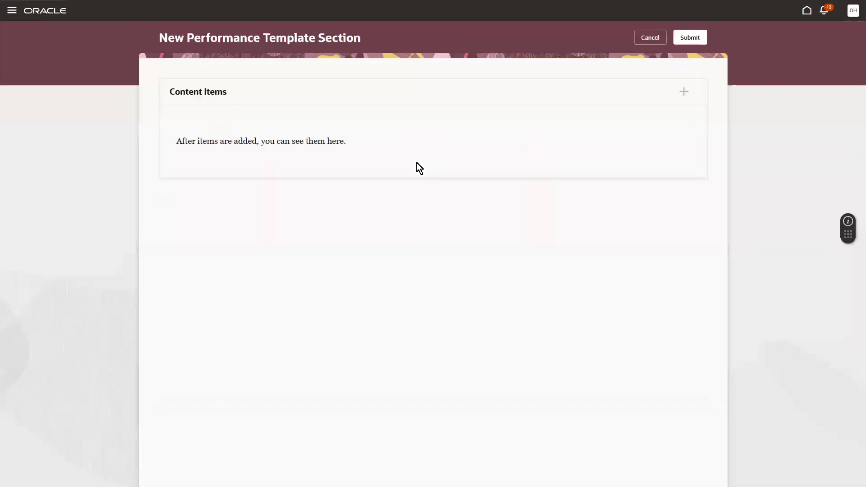
Name the section '2025 Performance Template Competency'.
click(216, 111)
text(2025)
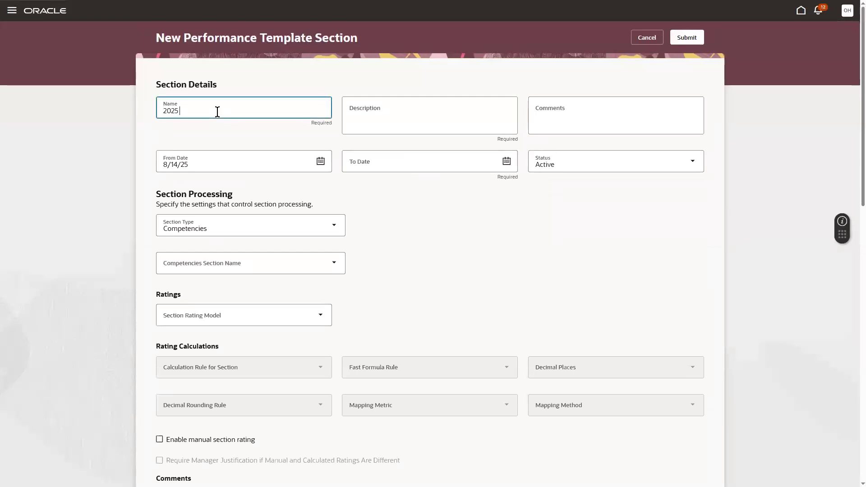
text( Performacne)
text( Template)
click(220, 111)
key(BackSpace)
key(BackSpace)
text(nce)
click(268, 111)
text(Com)
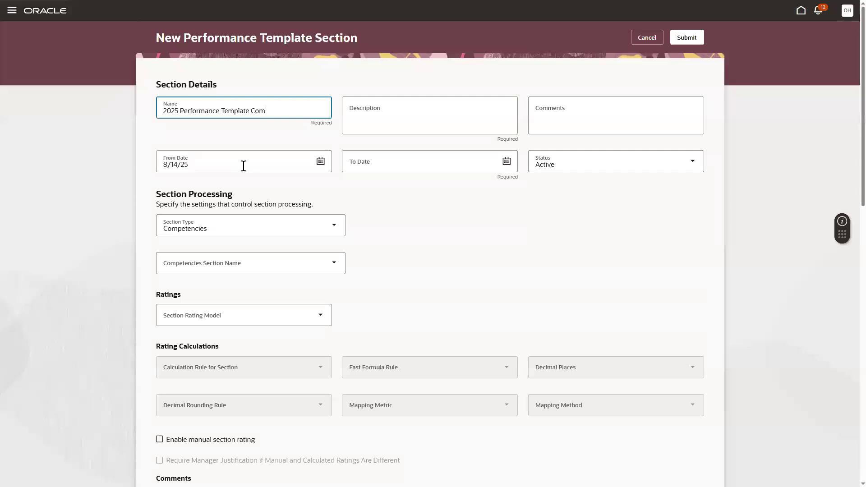
text(petency)
Add the description 'Template section for the competency' and the comment 'test'.
click(379, 105)
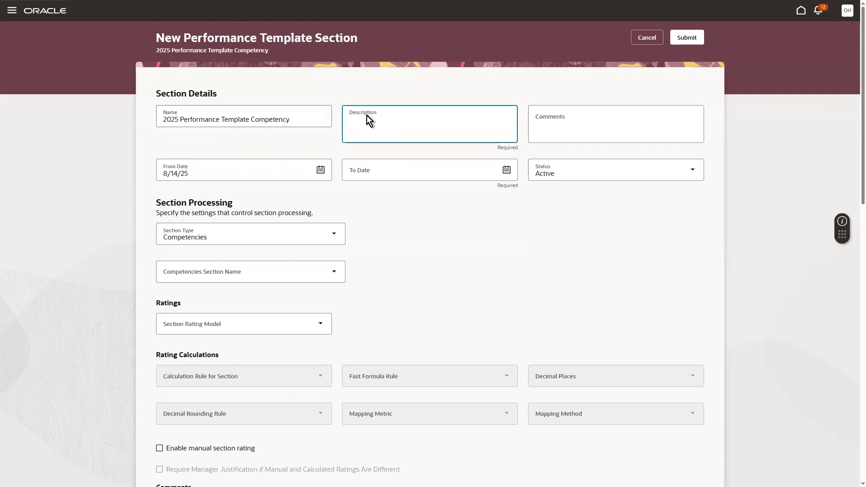
text(template secrtion for the competency)
right_click(390, 121)
click(410, 152)
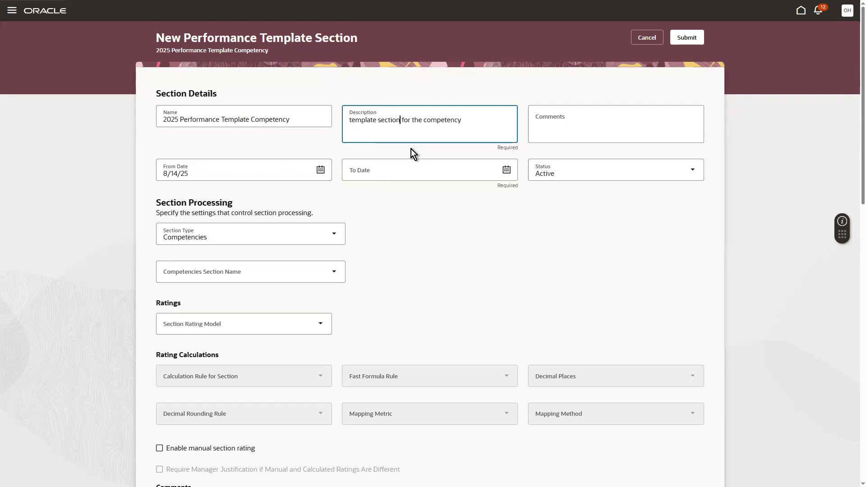
click(354, 121)
key(BackSpace)
text(T)
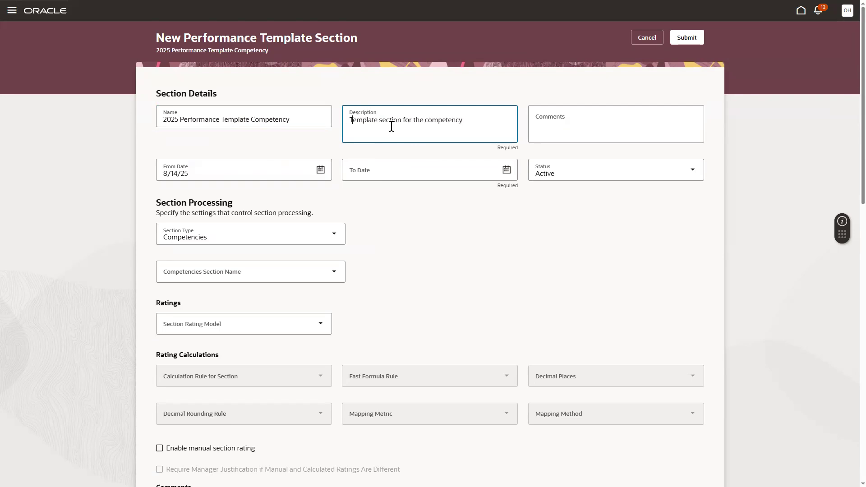
click(550, 122)
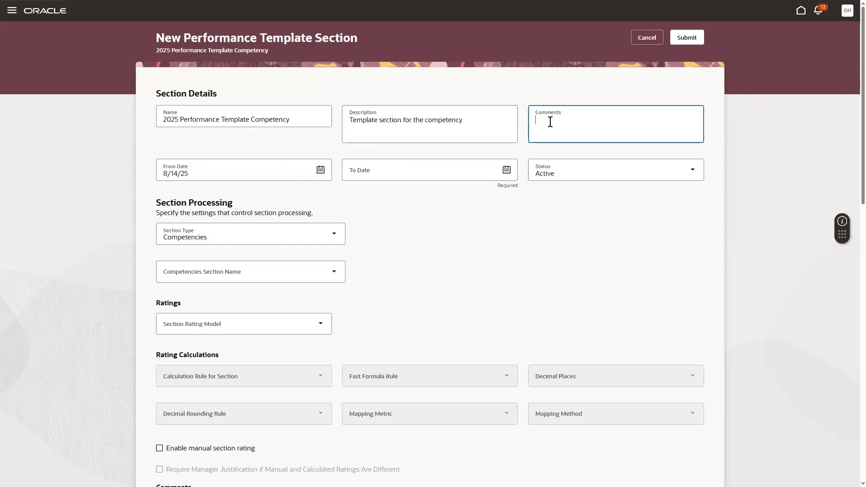
text(test)
Set From Date 01/01/2025 and To Date 31/12/2025, then browse the Section Type options.
click(290, 172)
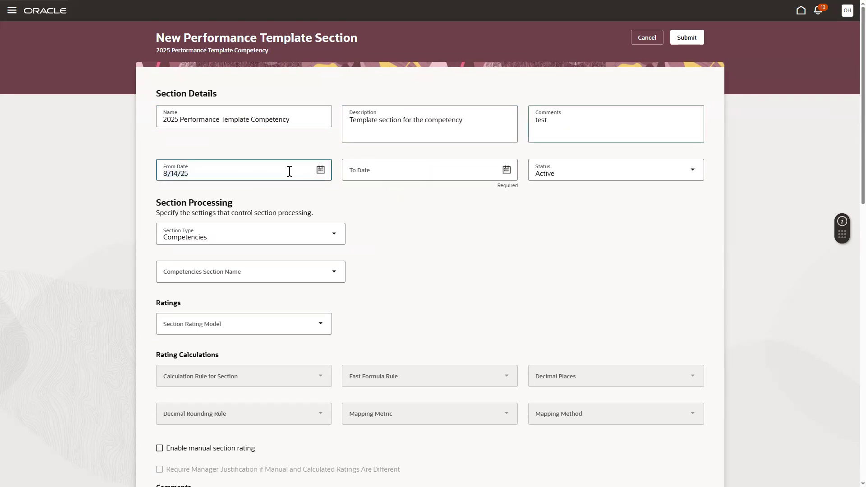
key(ctrl+a)
text(01/01/2025)
click(414, 174)
text(31/)
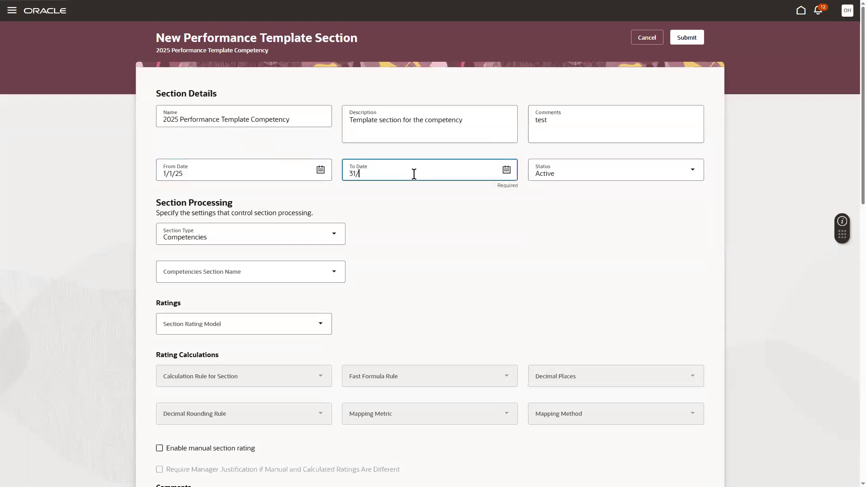
text(12/2025)
click(198, 234)
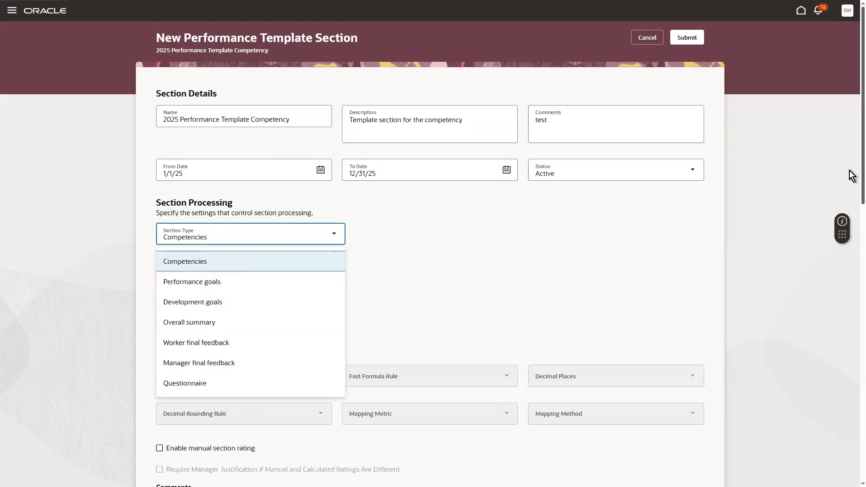
scroll(852, 180, down, 1)
Try Worker and Manager final feedback section types, settle on Questionnaire, and enable scoring.
click(224, 199)
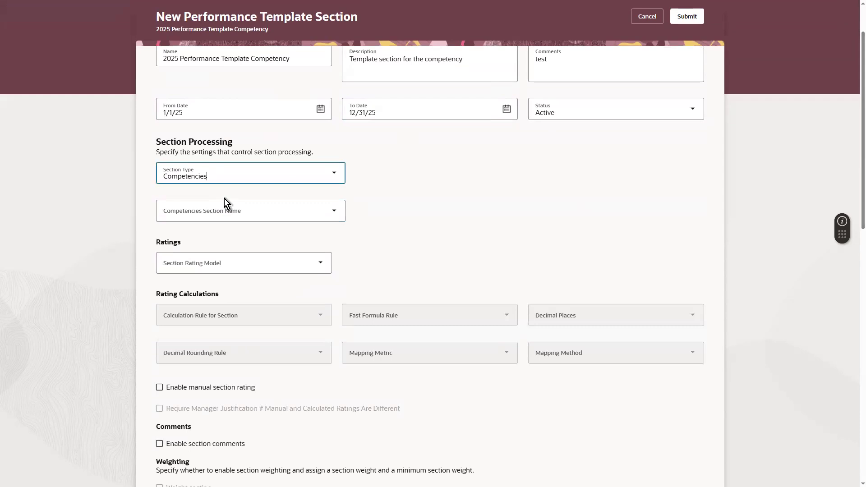
click(218, 175)
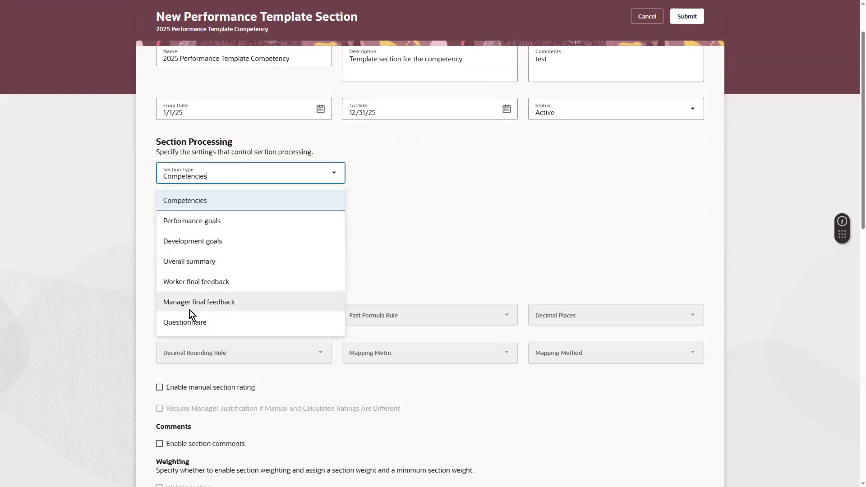
click(174, 282)
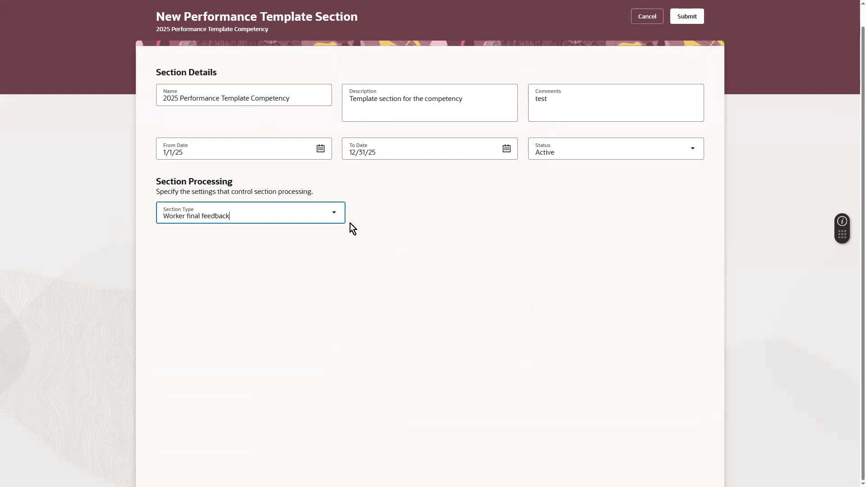
click(320, 214)
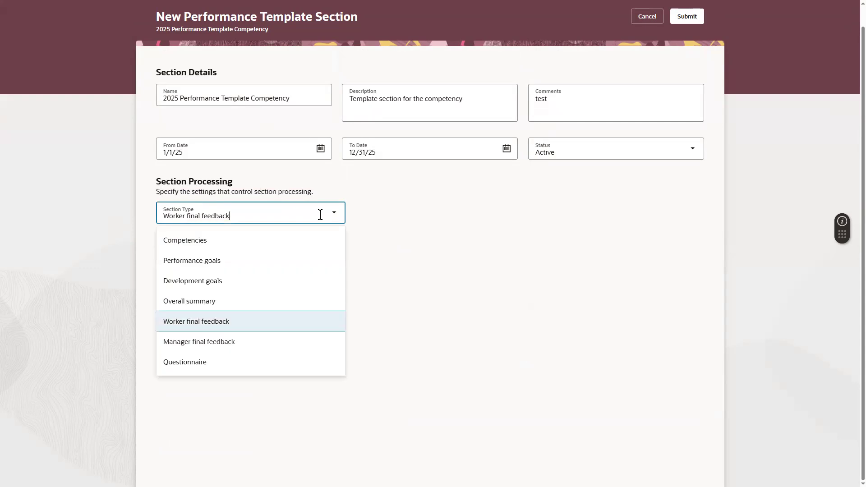
click(217, 342)
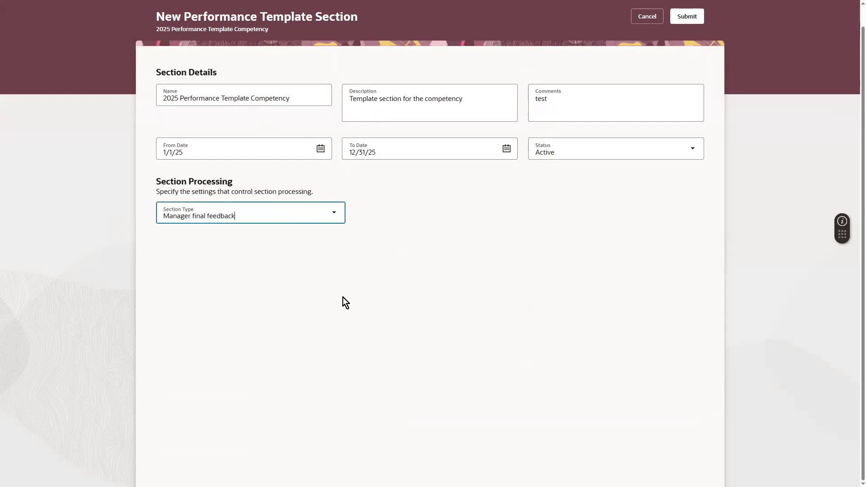
click(330, 219)
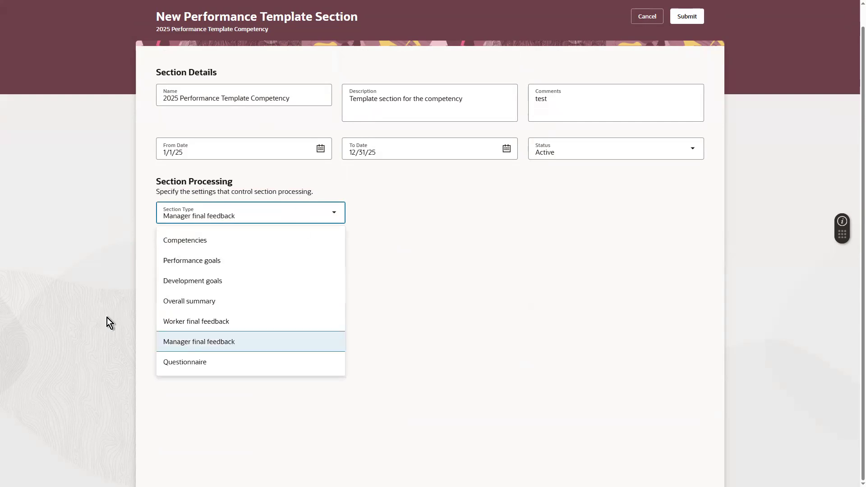
click(163, 359)
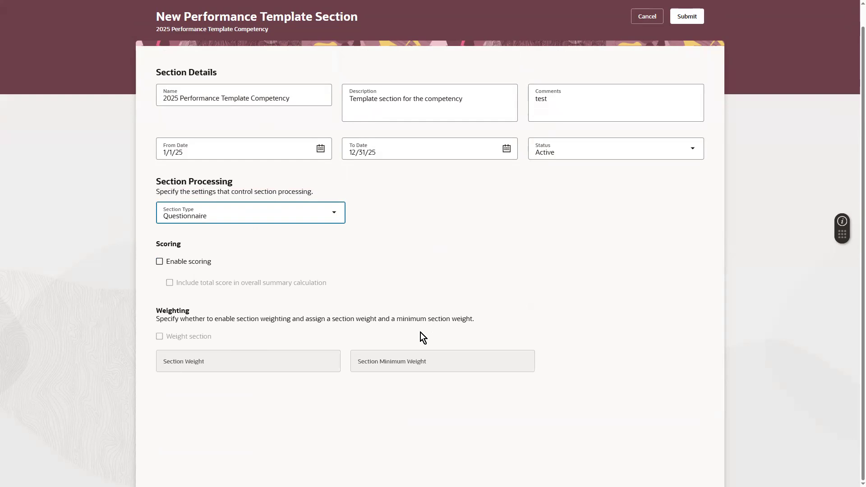
click(175, 261)
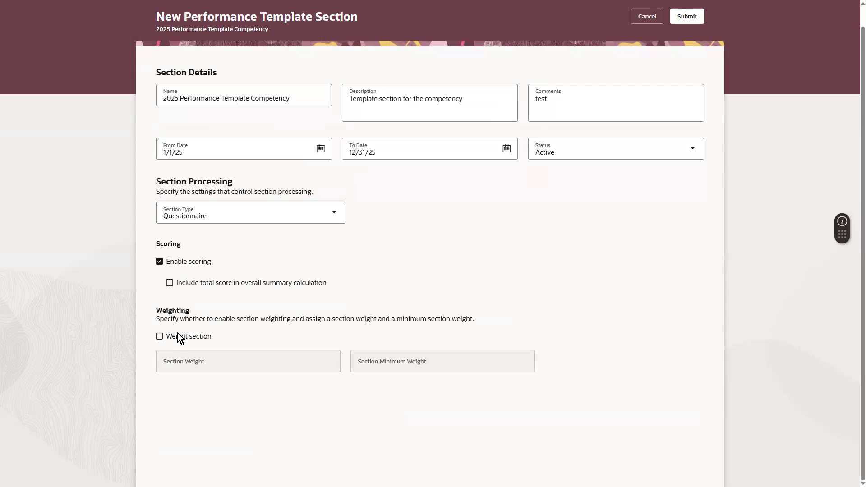
Weight the section at 20 with no minimum weight and include its total in the overall summary.
click(166, 339)
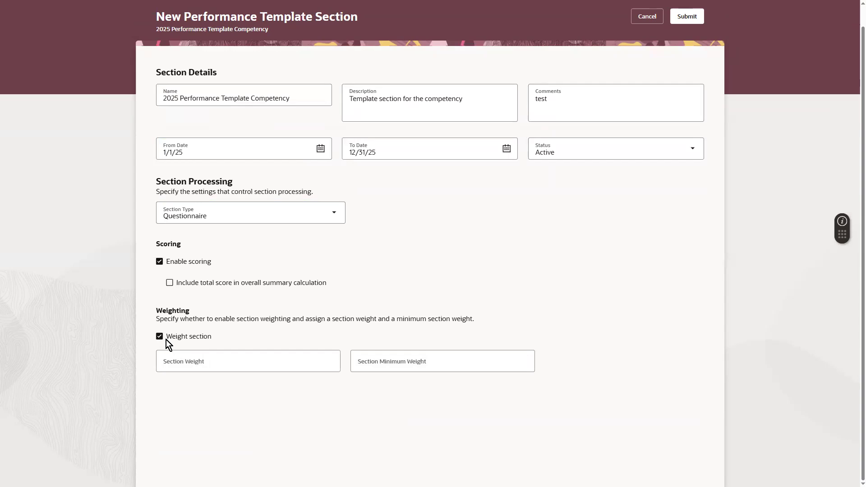
click(254, 362)
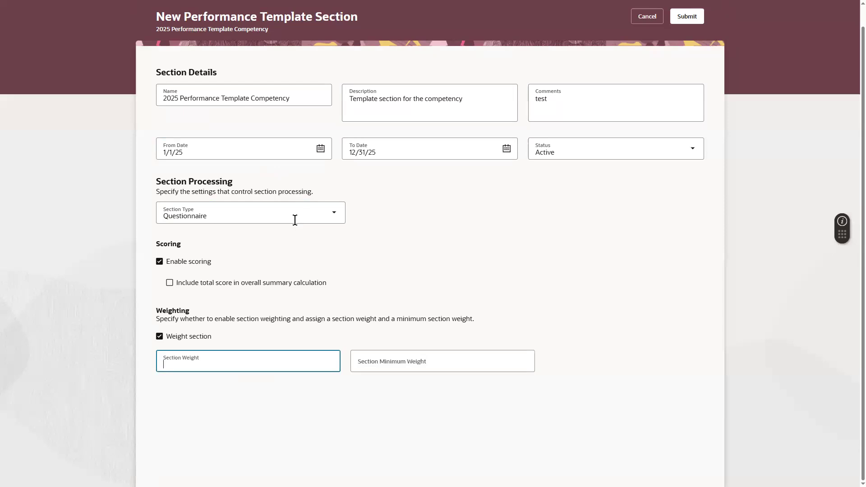
text(20)
click(435, 364)
click(405, 360)
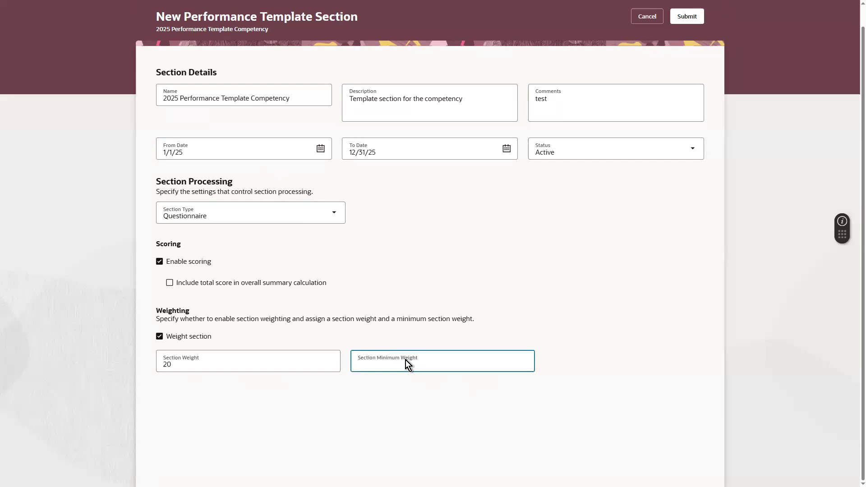
click(351, 278)
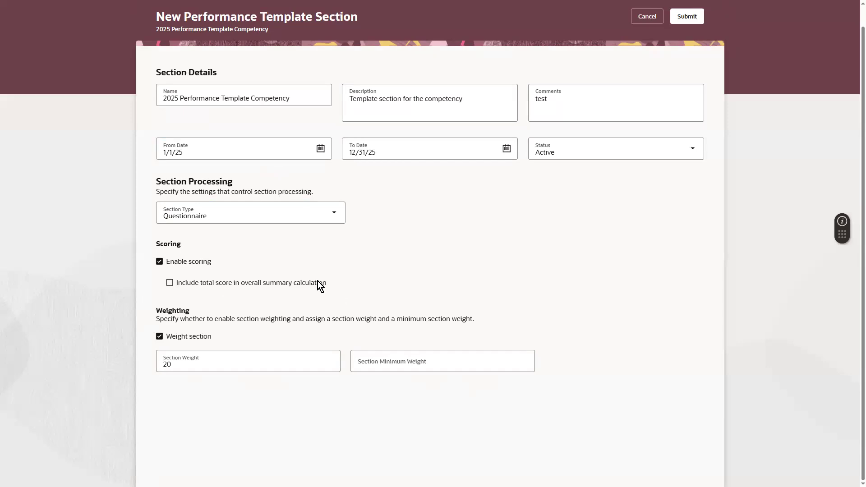
click(284, 285)
click(295, 212)
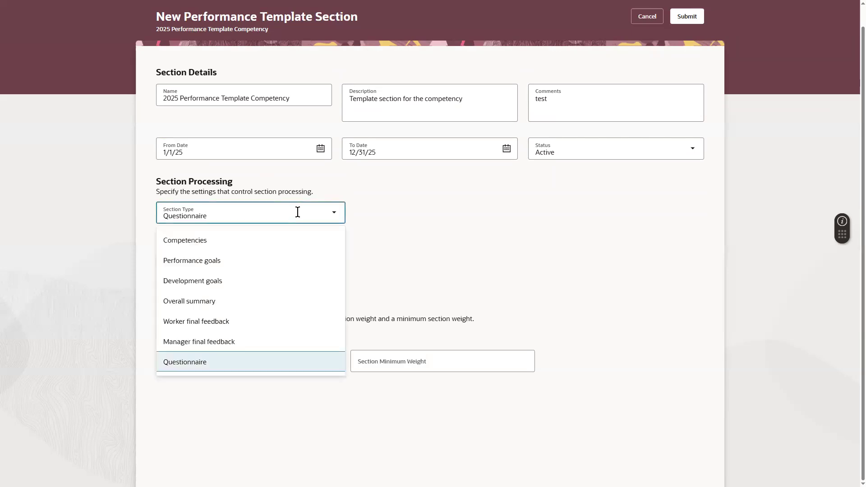
Change the Section Type from Development goals to Performance goals.
click(211, 282)
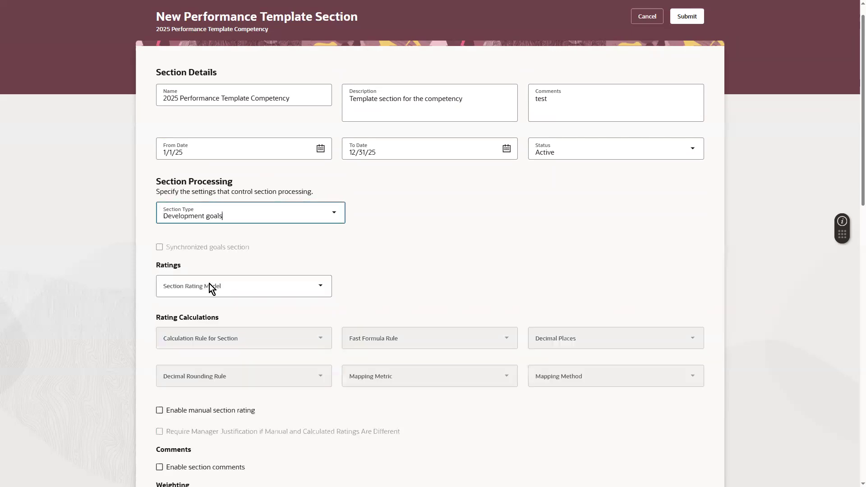
drag(851, 269, 851, 410)
scroll(851, 325, up, 6)
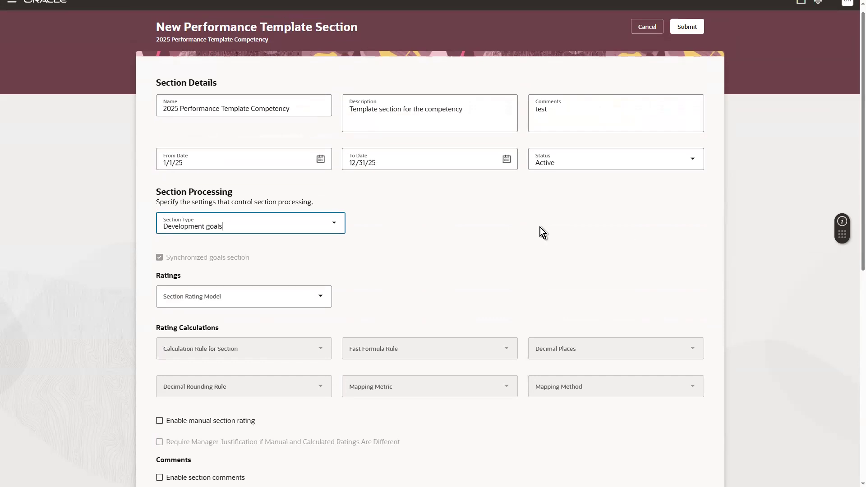
click(238, 224)
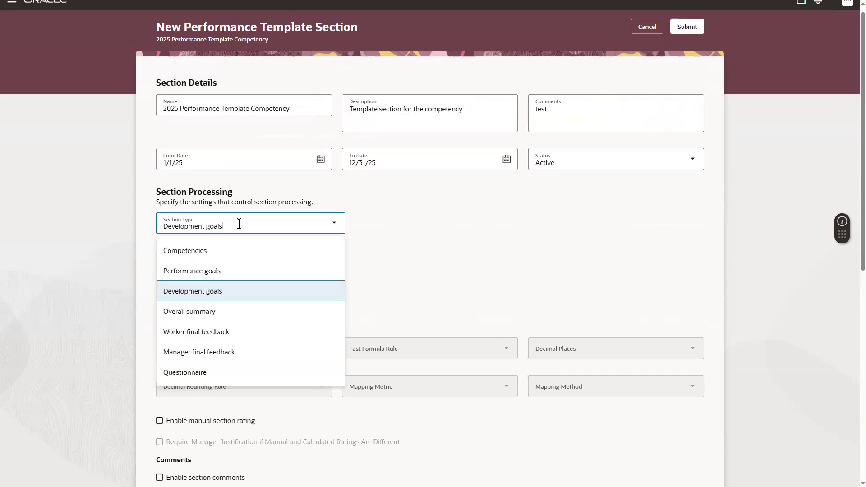
click(180, 269)
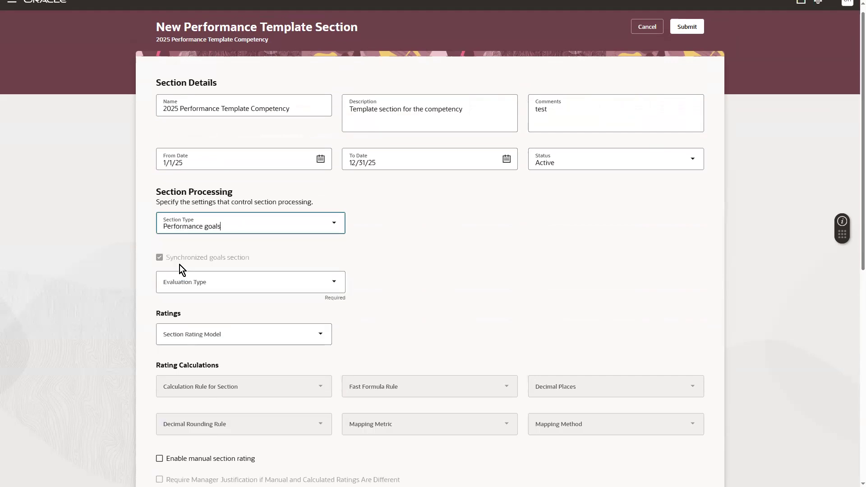
scroll(853, 230, down, 1)
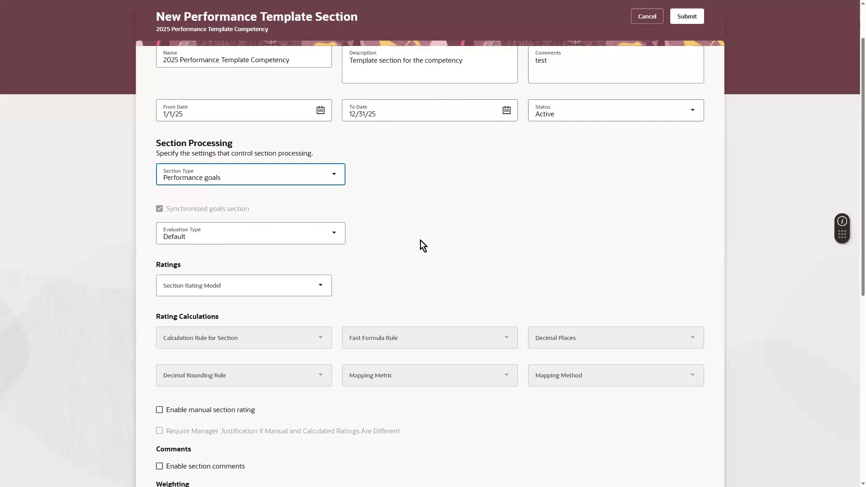
Keep Default as the Evaluation Type for the performance goals section.
click(321, 238)
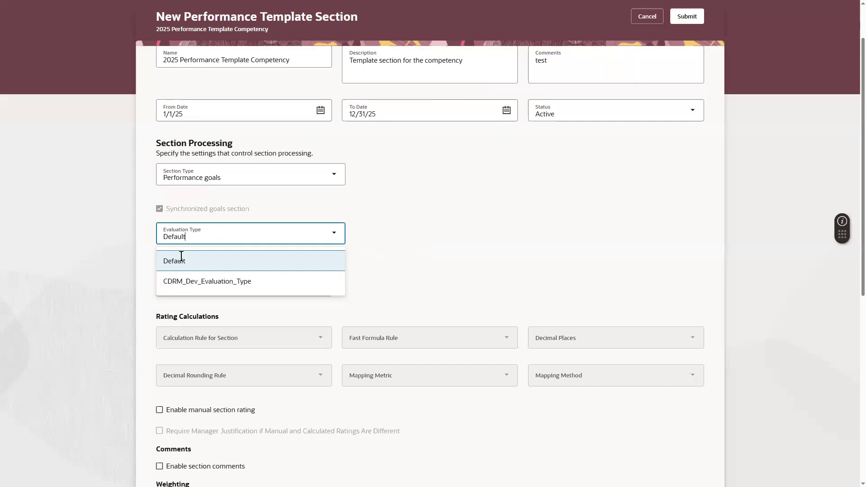
scroll(852, 132, up, 2)
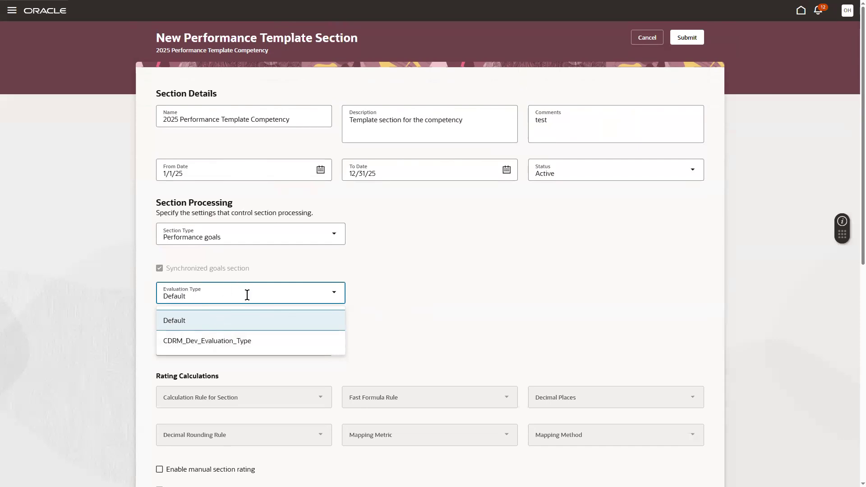
scroll(853, 180, down, 1)
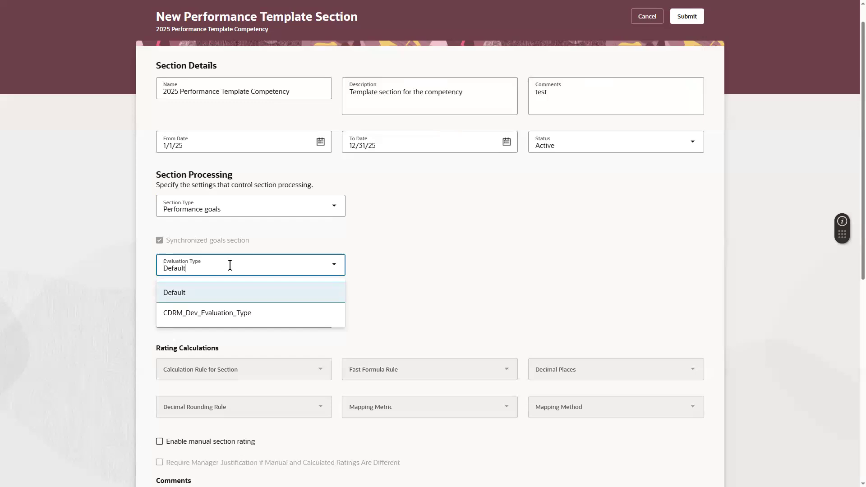
click(464, 278)
click(190, 318)
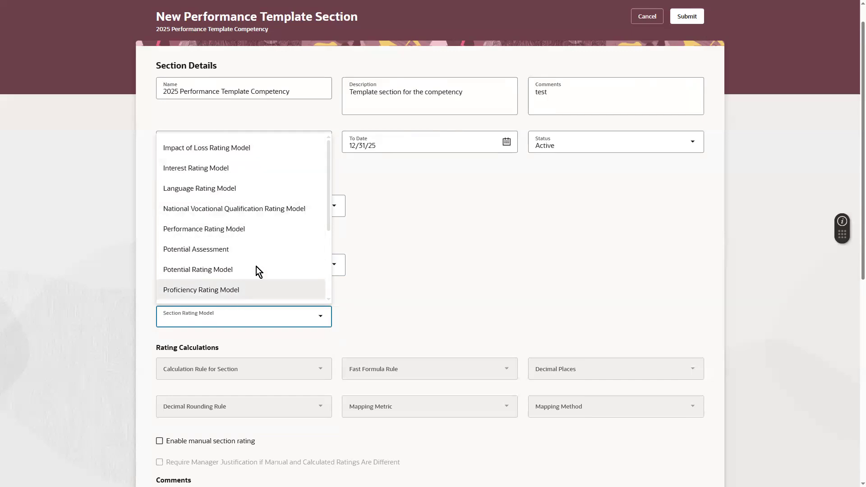
Choose Performance Rating Model as the section rating model and Fast Formula as its calculation rule.
click(224, 229)
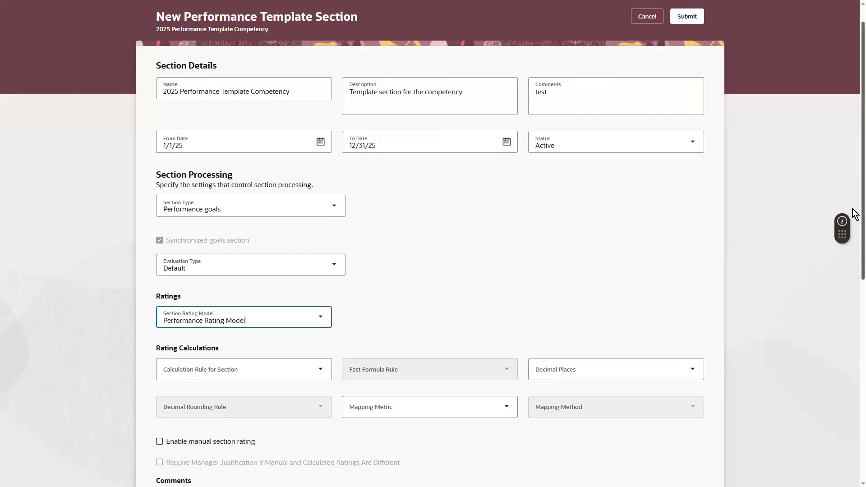
scroll(853, 212, down, 1)
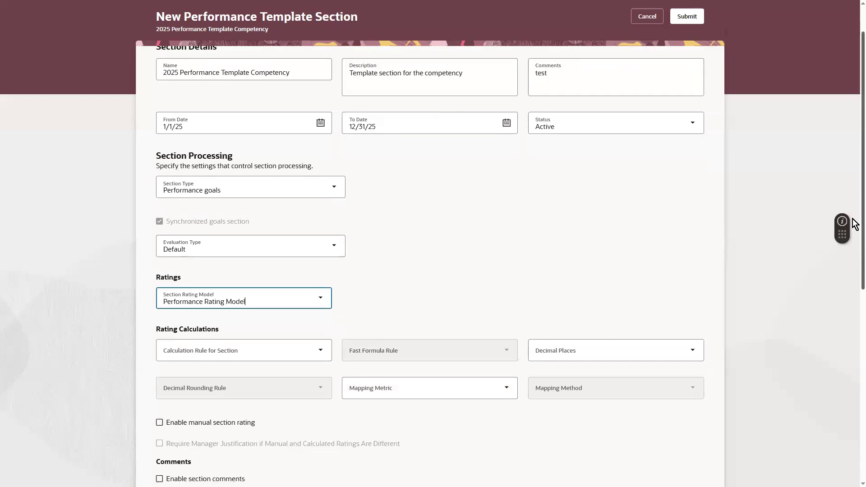
scroll(848, 226, down, 1)
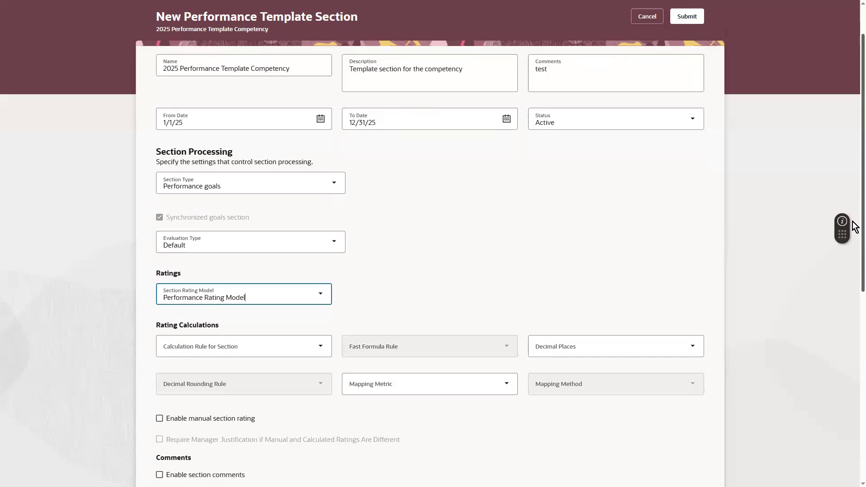
click(205, 341)
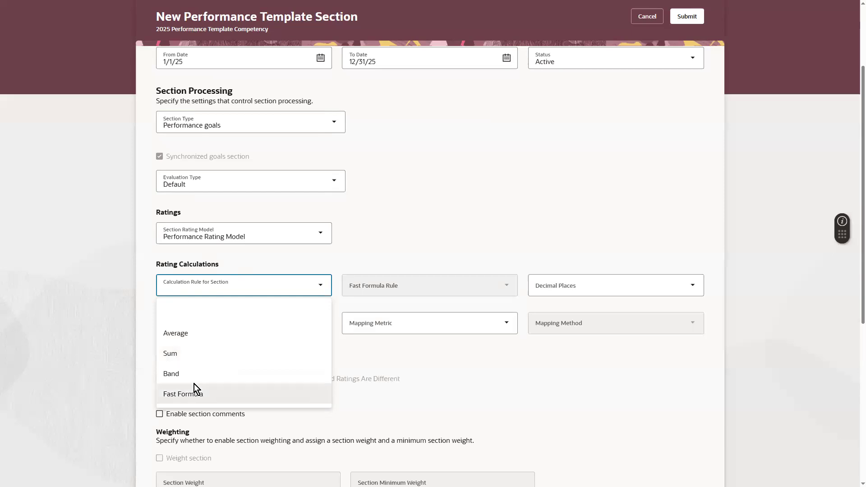
click(184, 390)
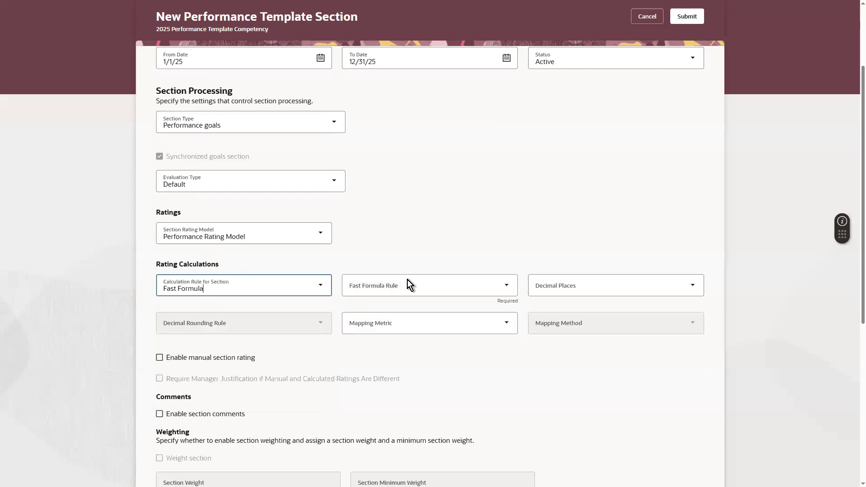
Leave the fast formula unchosen and set Decimal Places to 1.
click(393, 284)
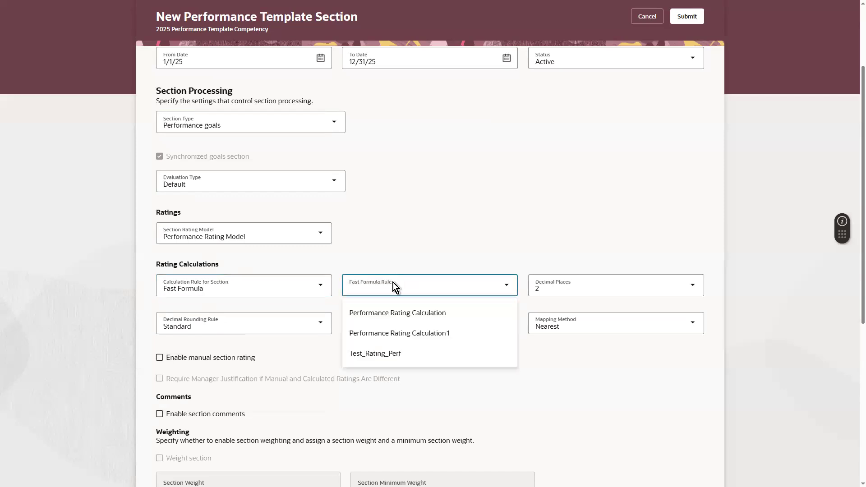
click(386, 261)
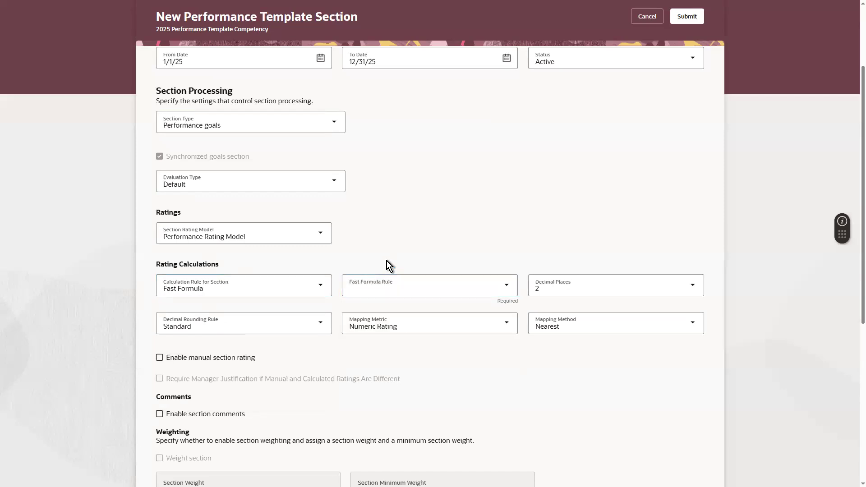
click(646, 284)
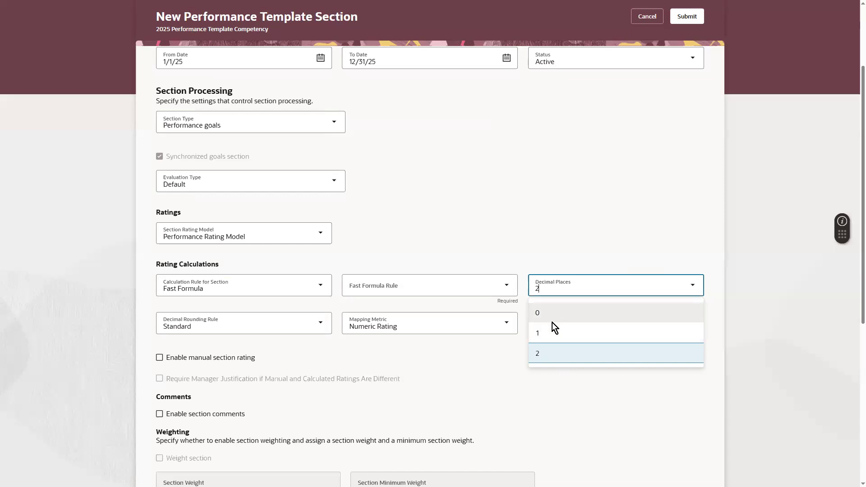
click(538, 334)
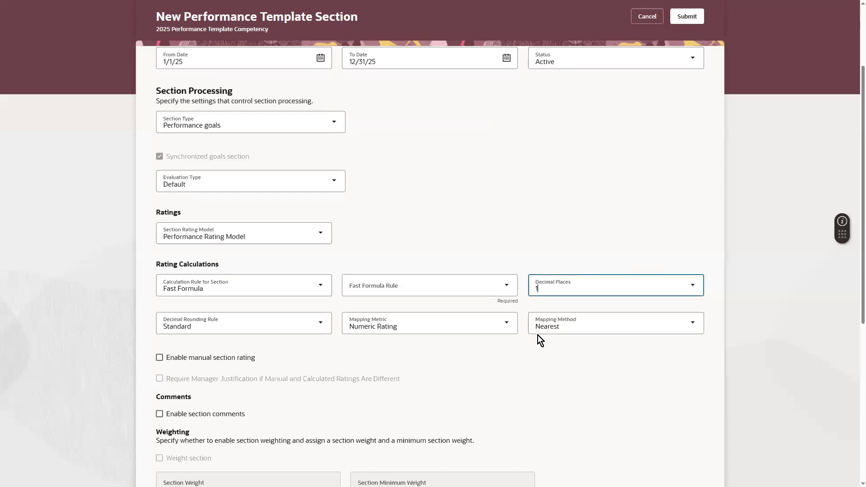
click(596, 283)
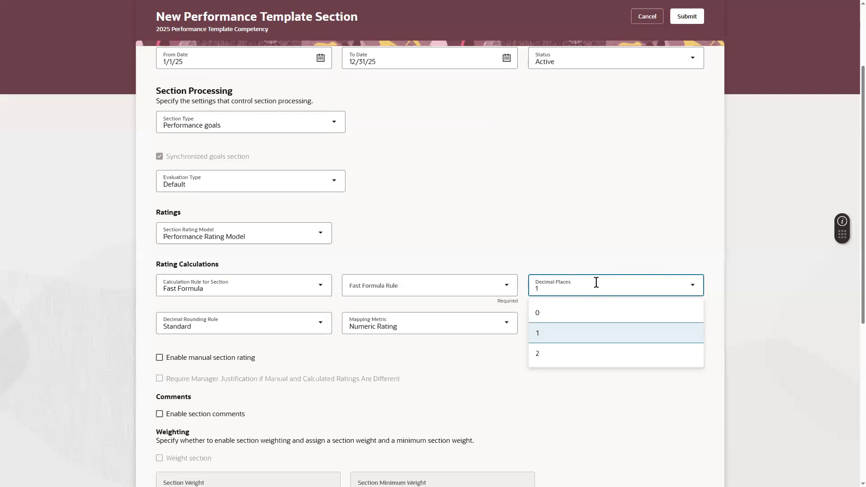
scroll(853, 207, down, 1)
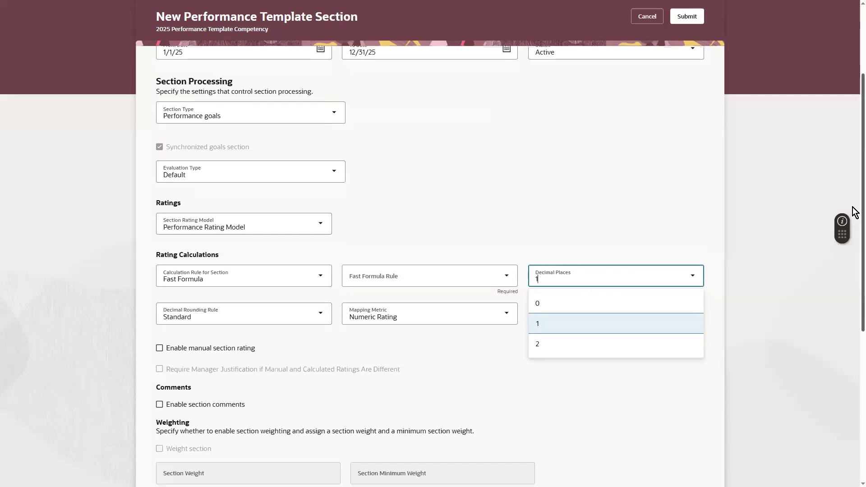
Keep Standard rounding, Numeric Rating metric and Nearest mapping, and enable manual section rating.
click(234, 285)
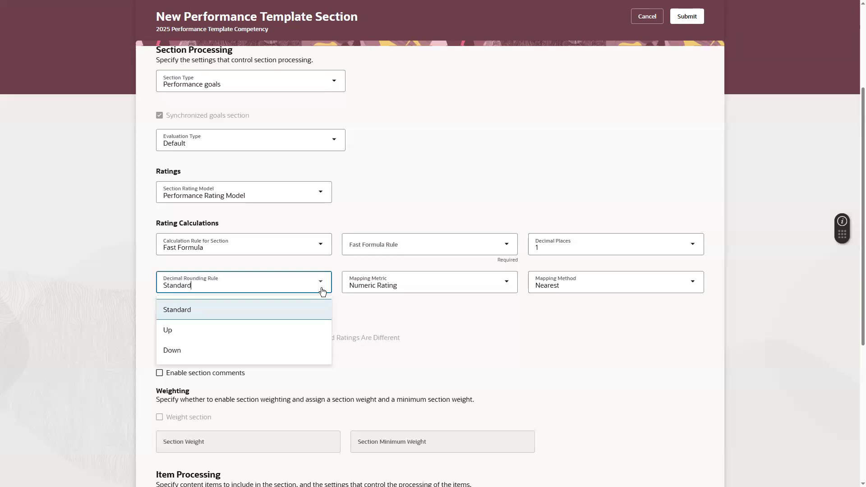
click(537, 314)
click(498, 287)
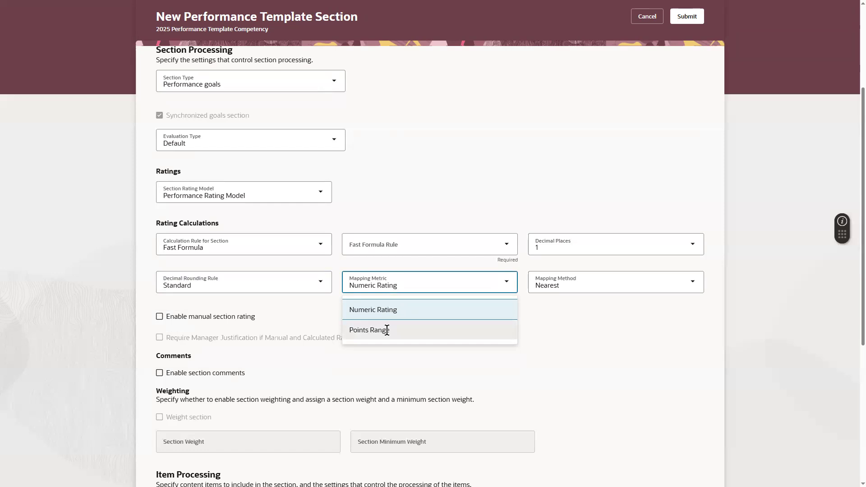
click(322, 331)
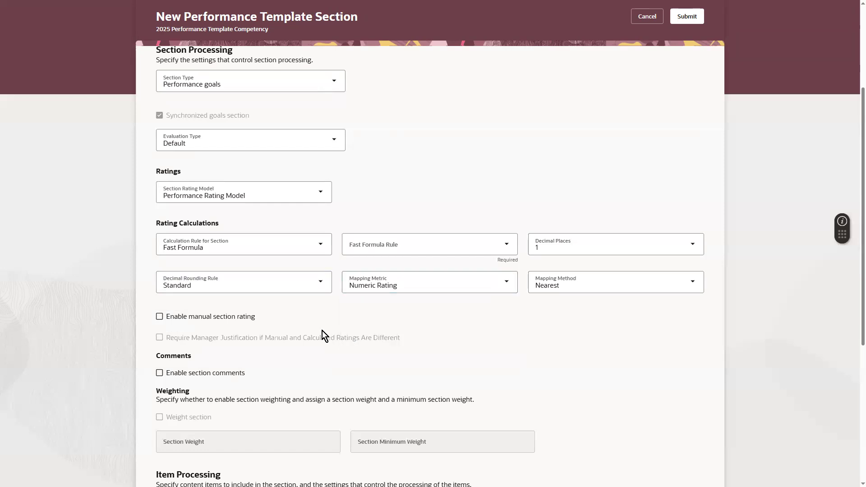
click(542, 286)
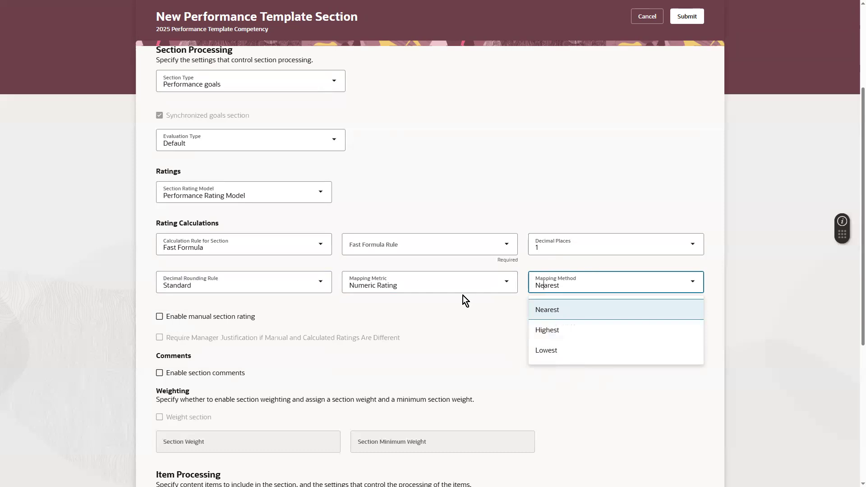
click(443, 305)
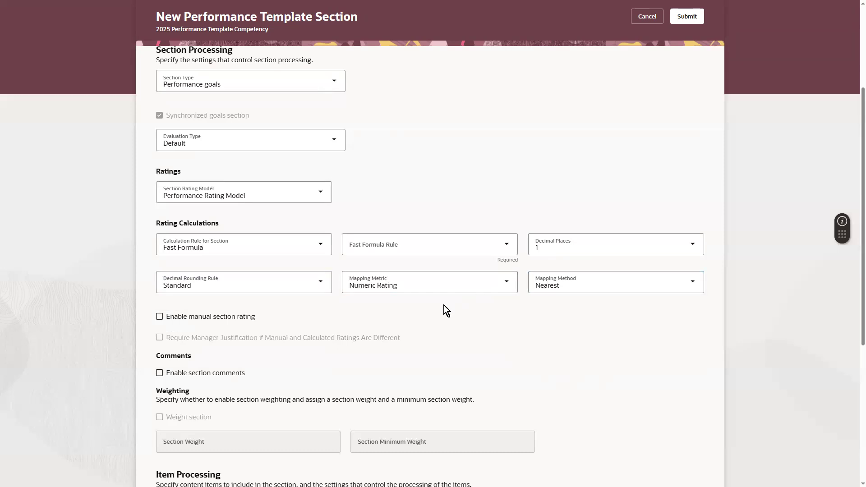
click(235, 318)
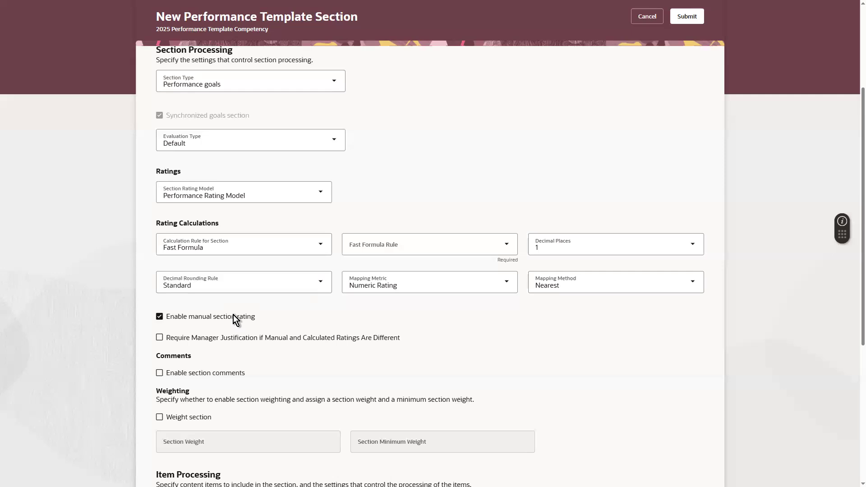
Check Require Manager Justification, Enable section comments and Weight section, then select the Section Weight field.
click(204, 339)
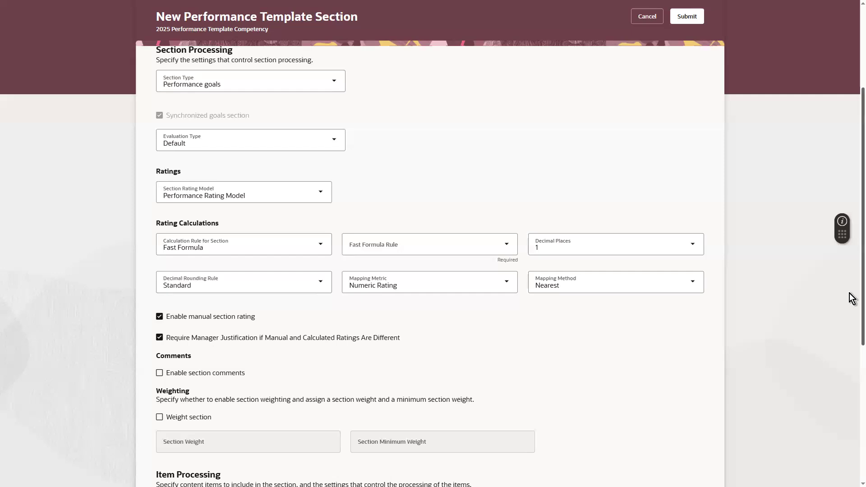
scroll(851, 298, down, 2)
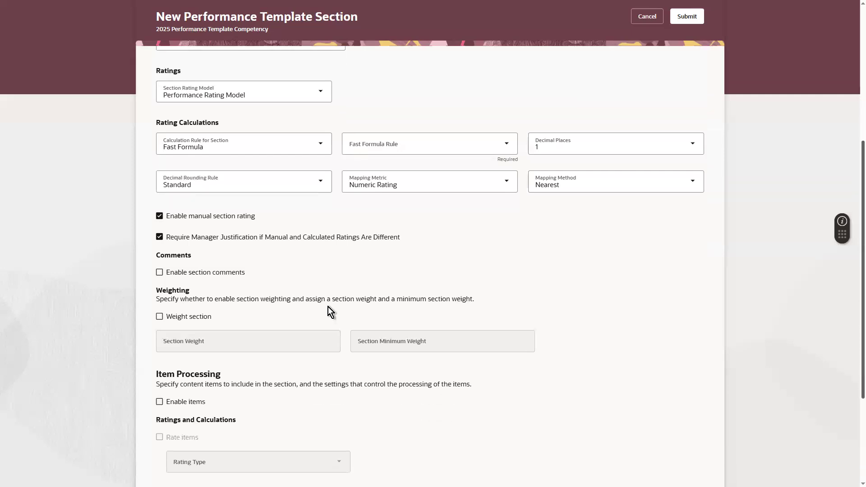
click(213, 274)
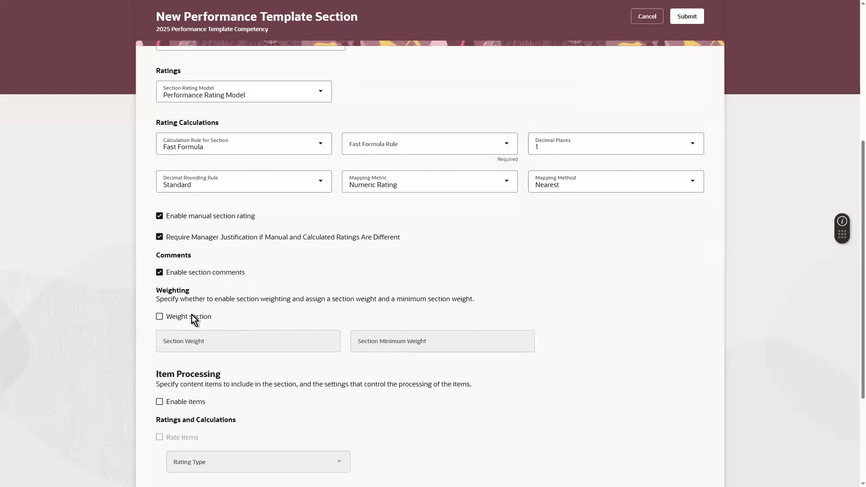
click(172, 317)
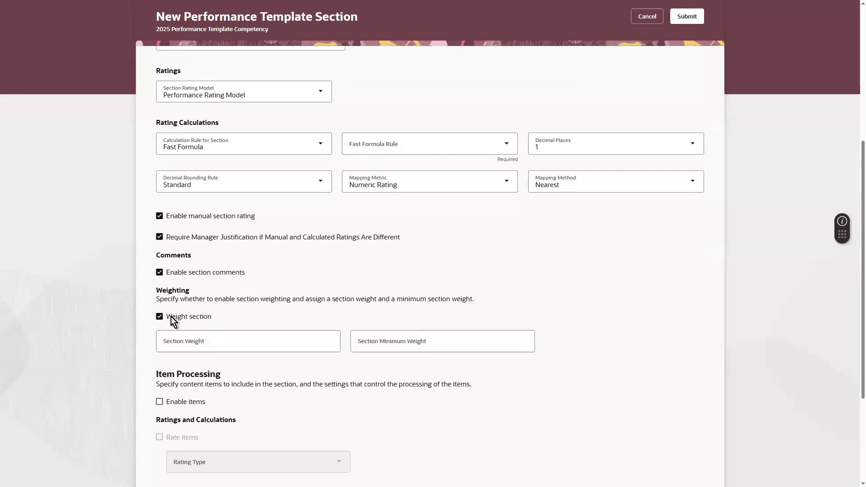
click(306, 344)
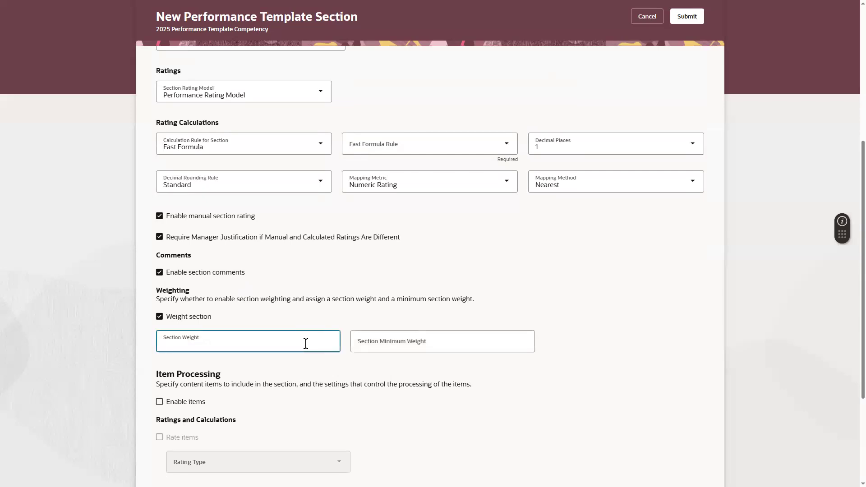
drag(850, 281, 848, 361)
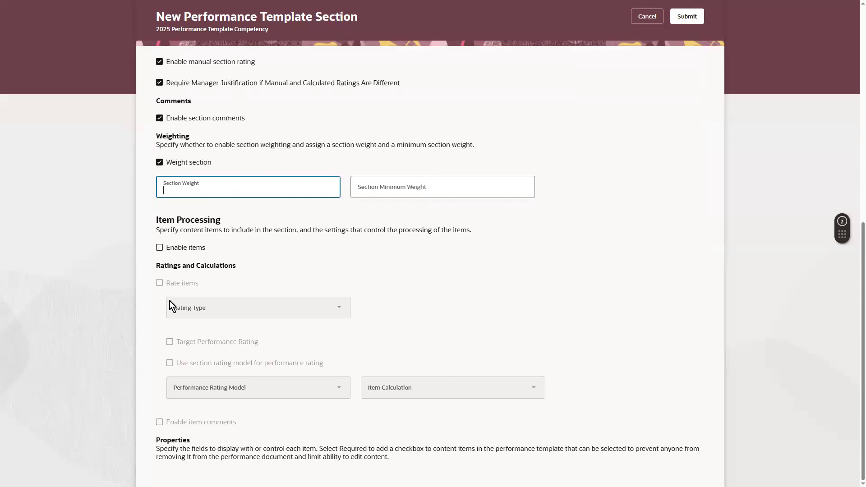
Enable items, item rating with the section rating model, and item comments (toggled off then on).
click(166, 250)
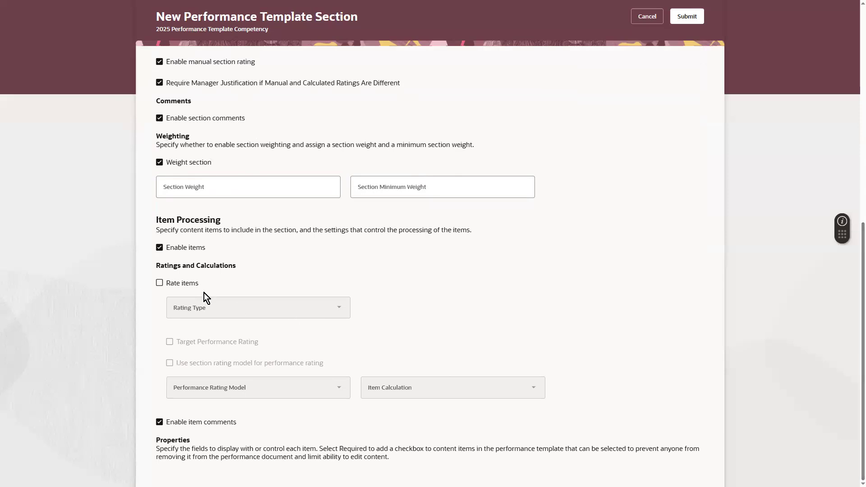
click(184, 286)
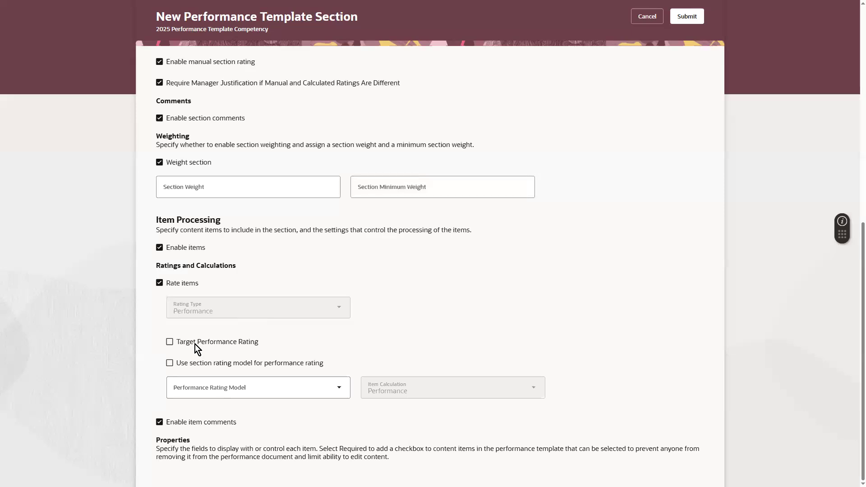
click(208, 365)
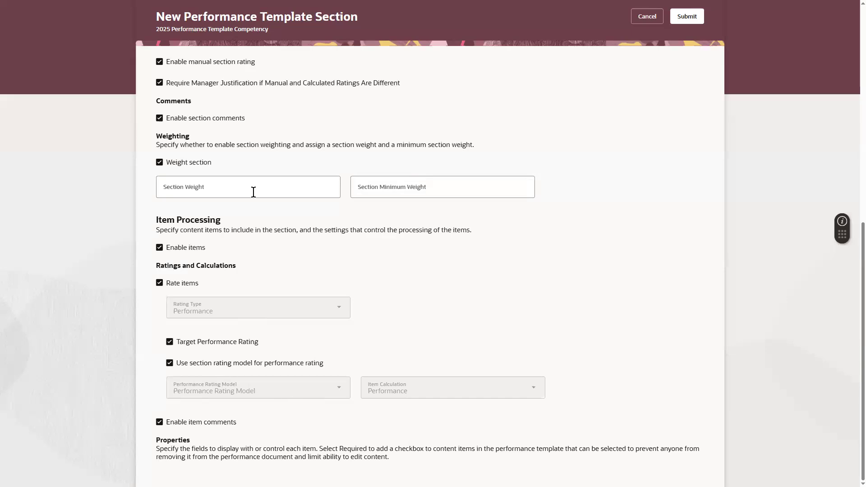
drag(855, 267, 853, 185)
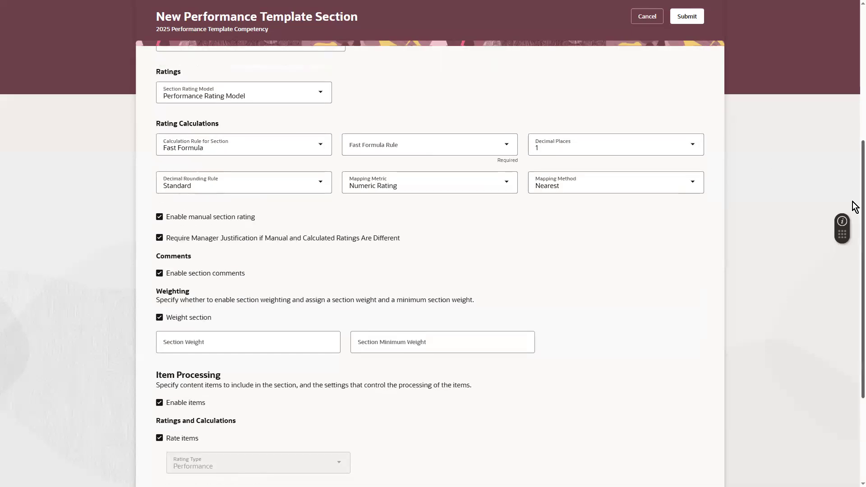
drag(854, 190, 855, 354)
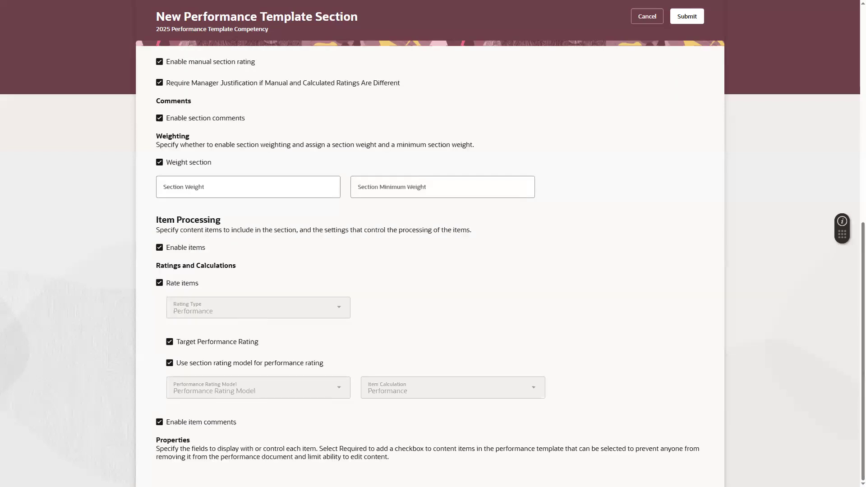
click(224, 429)
click(188, 423)
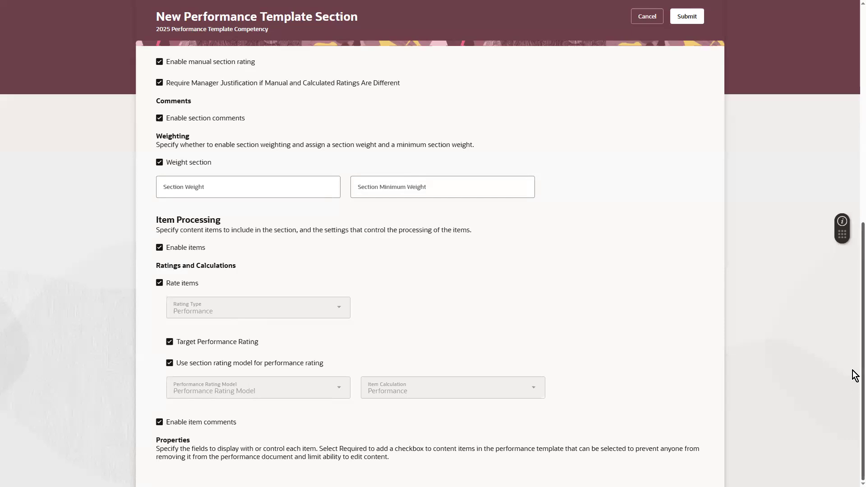
drag(852, 373, 846, 143)
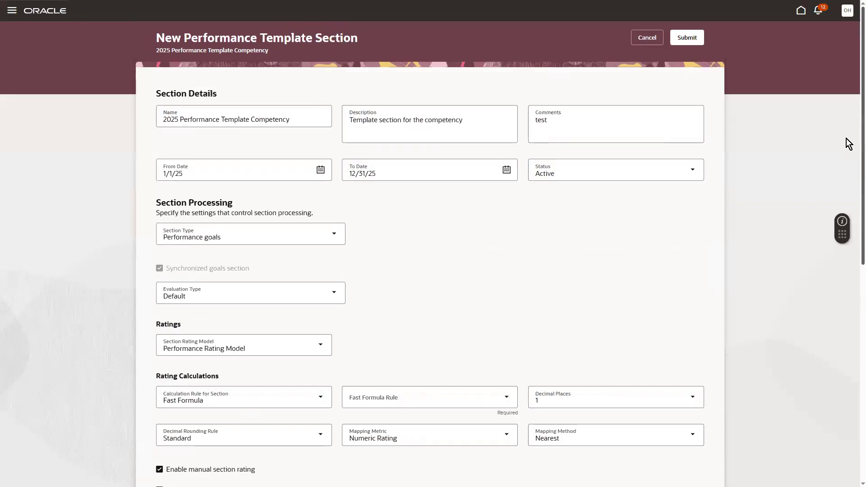
click(215, 236)
Set Section Type to Competencies and Competencies Section Name to Competencies.
click(330, 269)
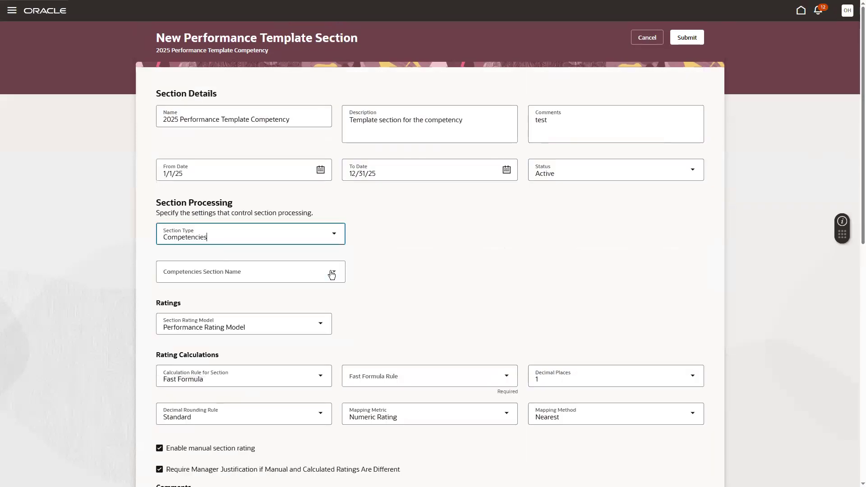
click(277, 273)
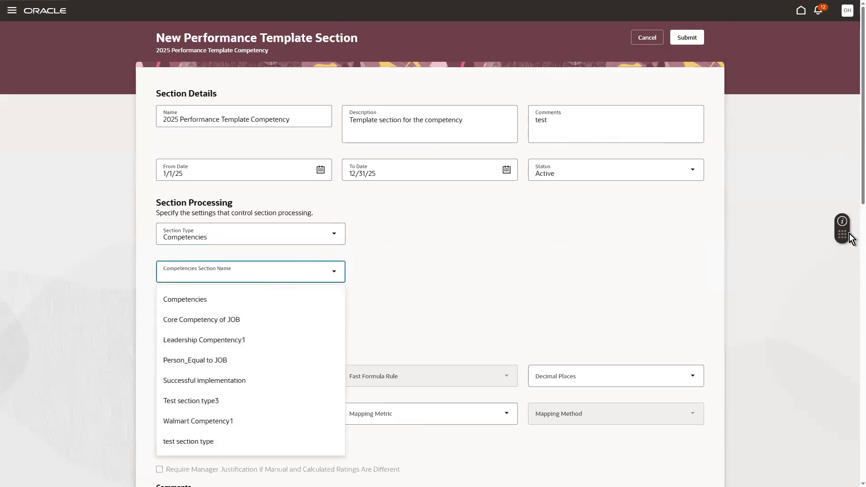
scroll(850, 233, down, 3)
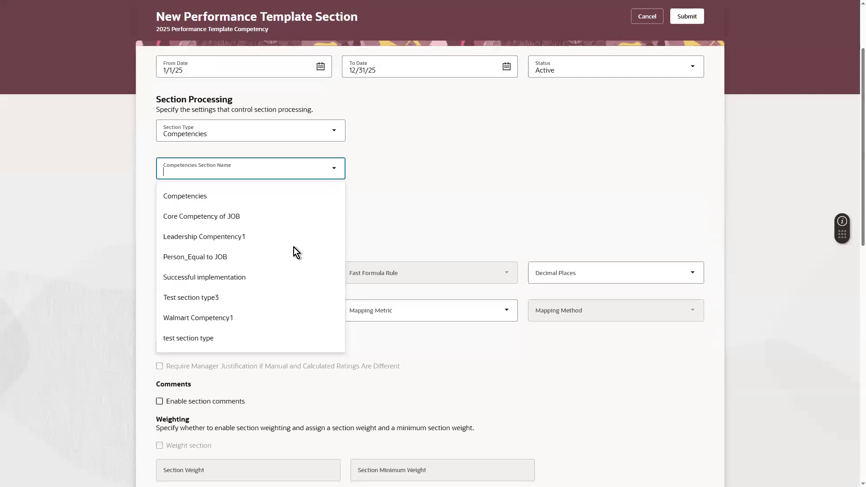
click(176, 195)
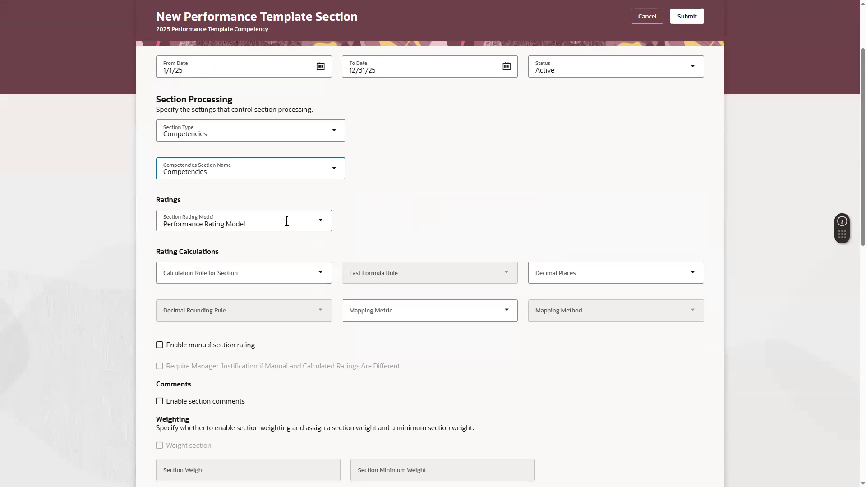
click(287, 221)
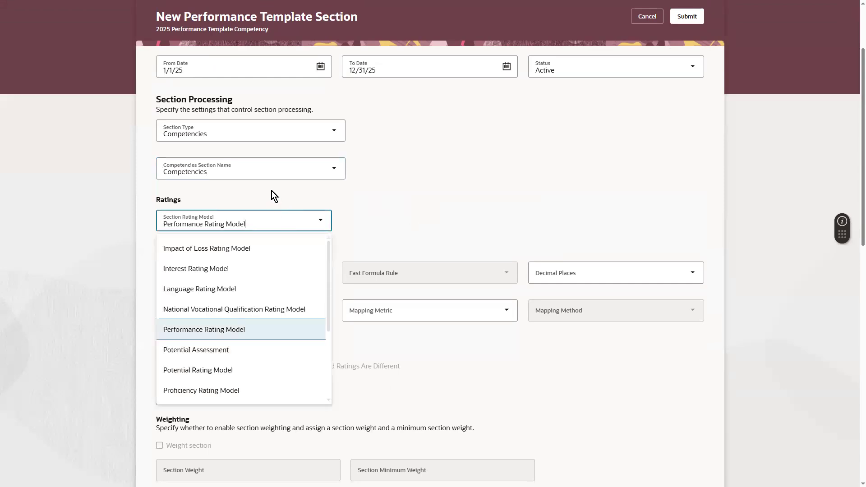
click(248, 163)
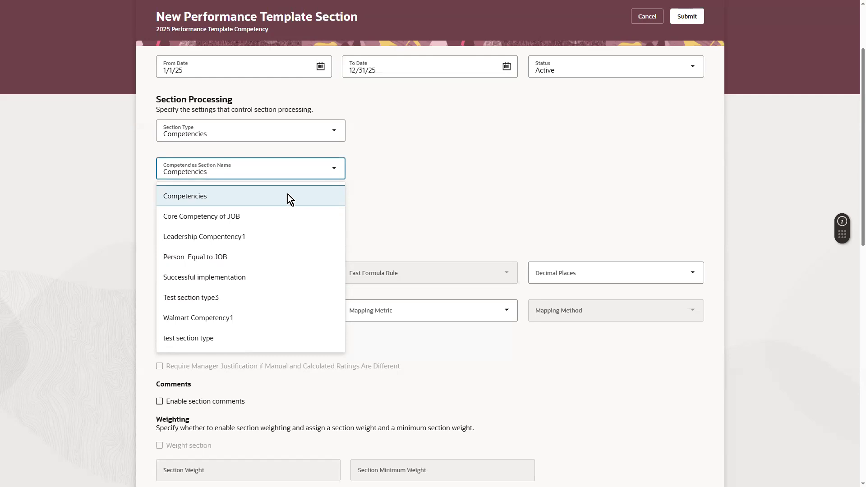
click(263, 196)
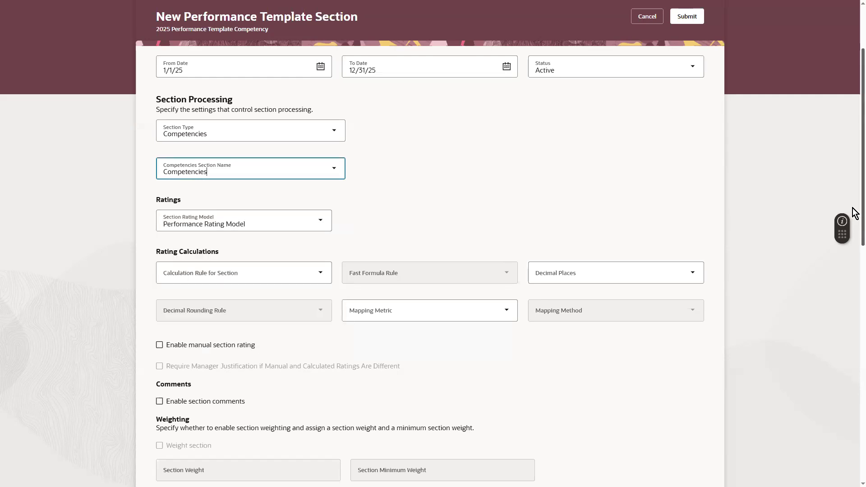
Allow manual rating of the competency section and include content items.
scroll(852, 208, down, 1)
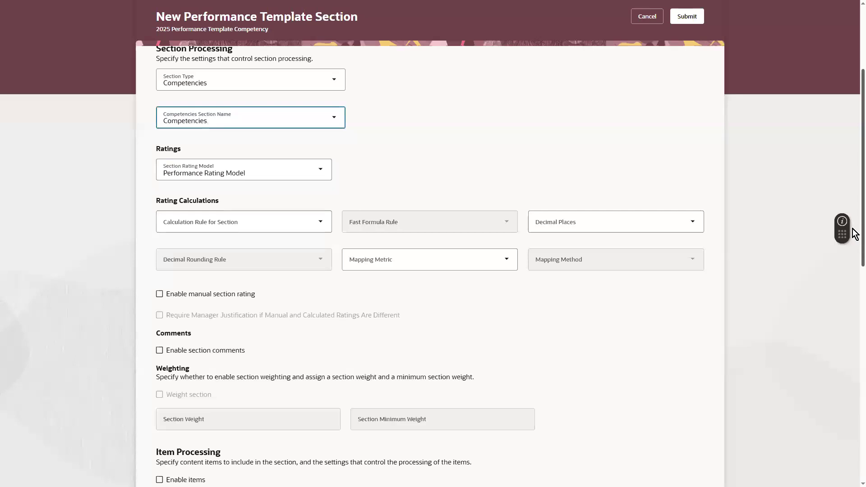
scroll(855, 234, down, 1)
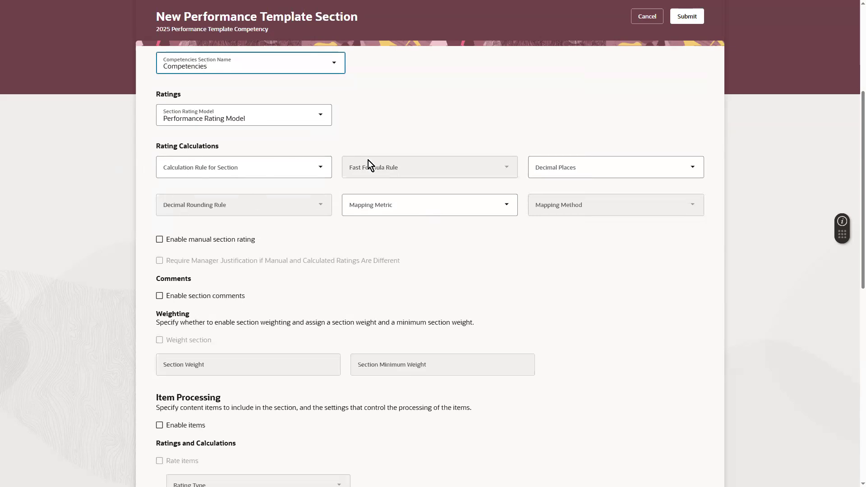
click(176, 240)
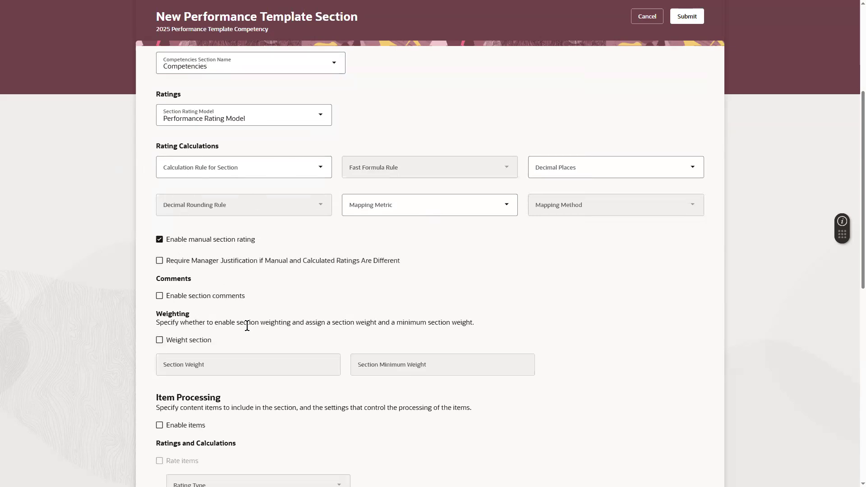
scroll(854, 271, down, 5)
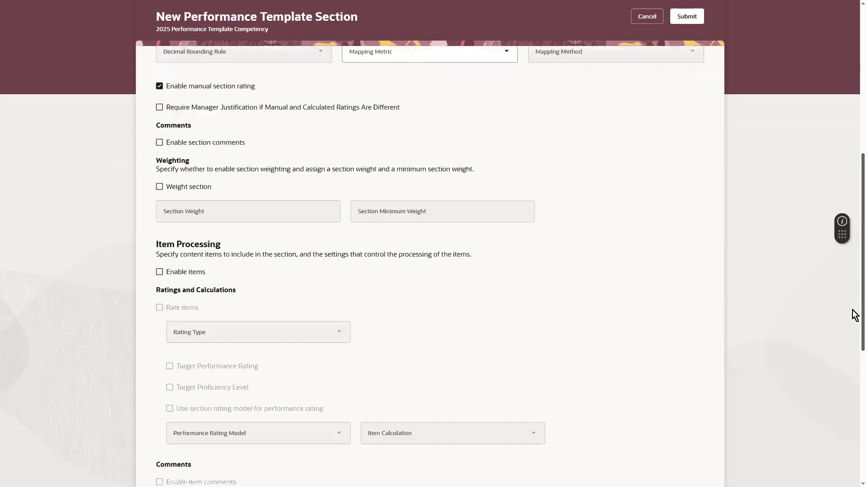
click(207, 193)
scroll(852, 348, down, 5)
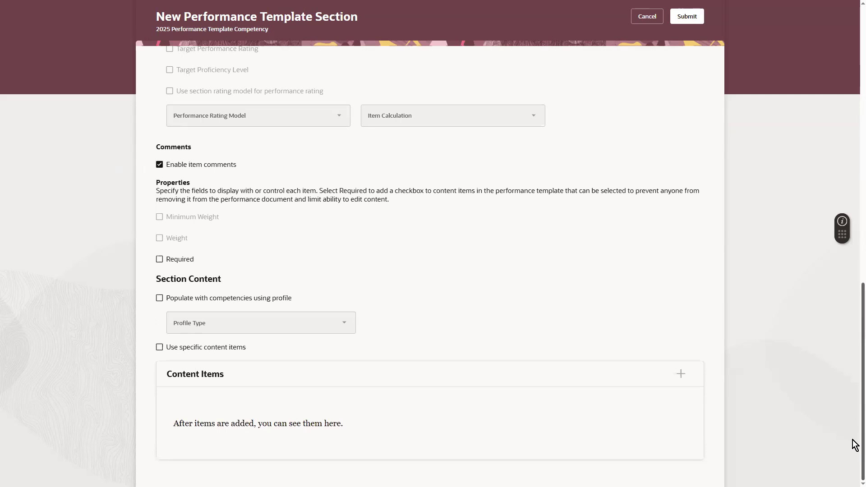
scroll(854, 445, up, 15)
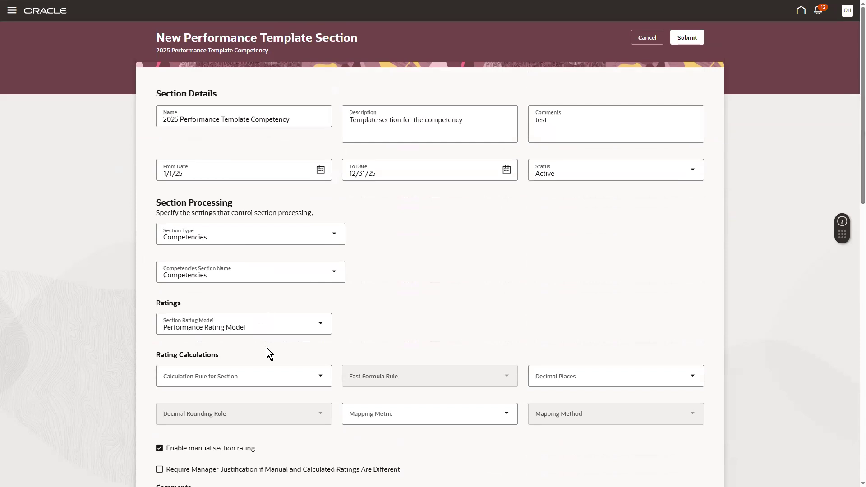
Keep Performance Rating Model as the competency section's rating model.
click(254, 330)
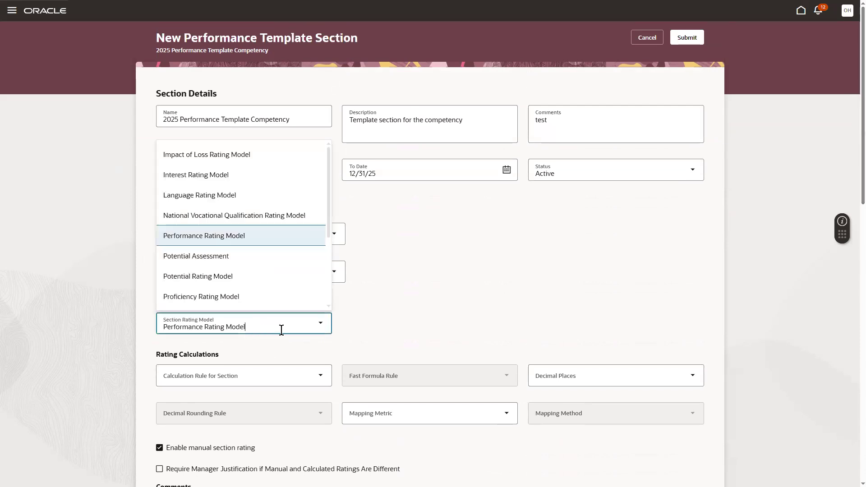
click(356, 310)
click(320, 321)
right_click(335, 292)
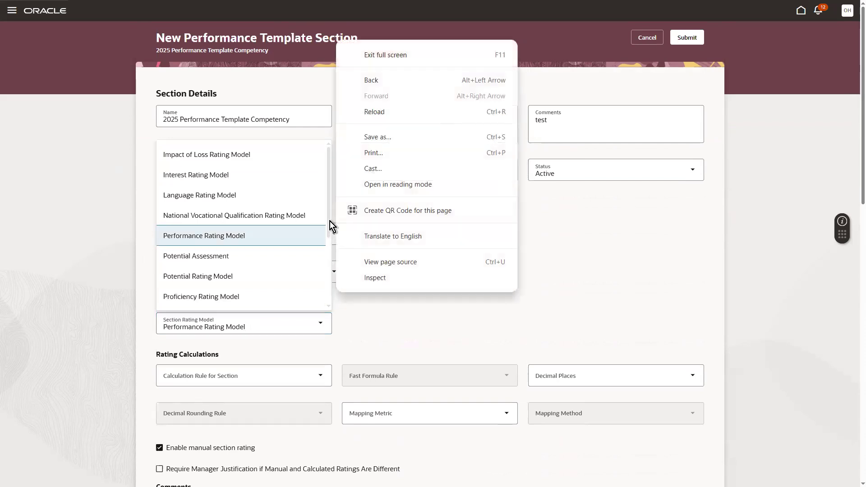
key(Escape)
scroll(329, 225, down, 3)
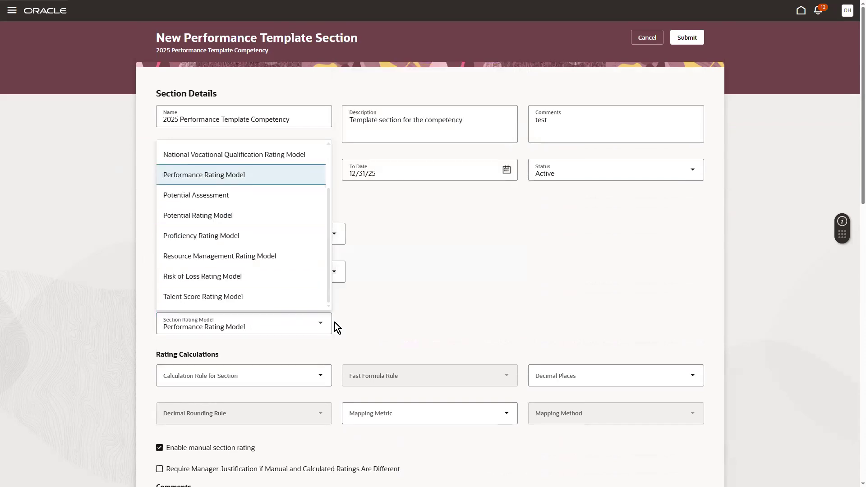
click(404, 310)
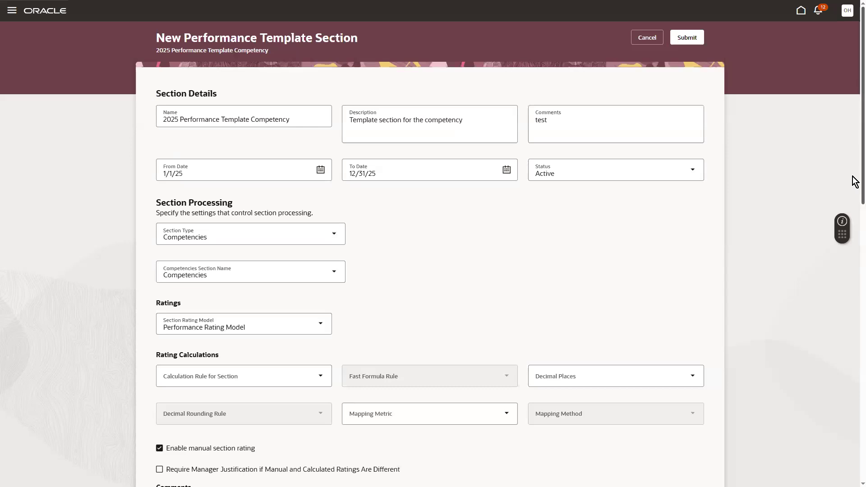
scroll(855, 182, down, 4)
Set the section Calculation Rule to Average with 0 decimal places.
click(275, 184)
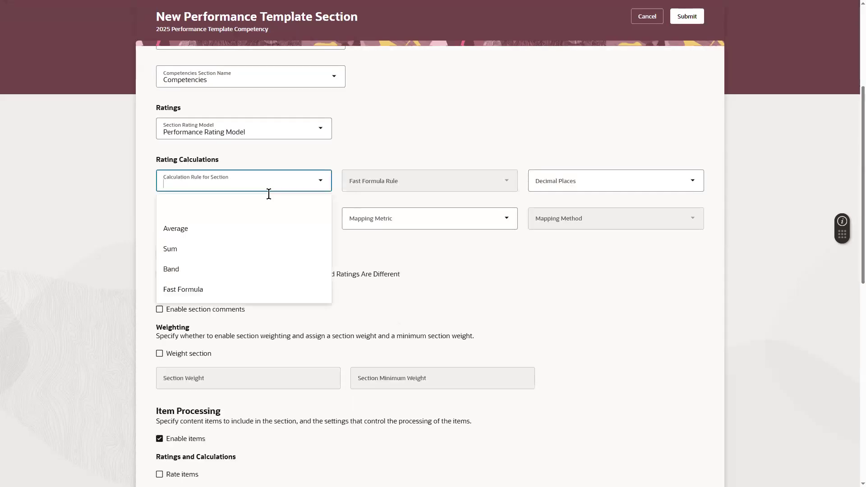
click(196, 230)
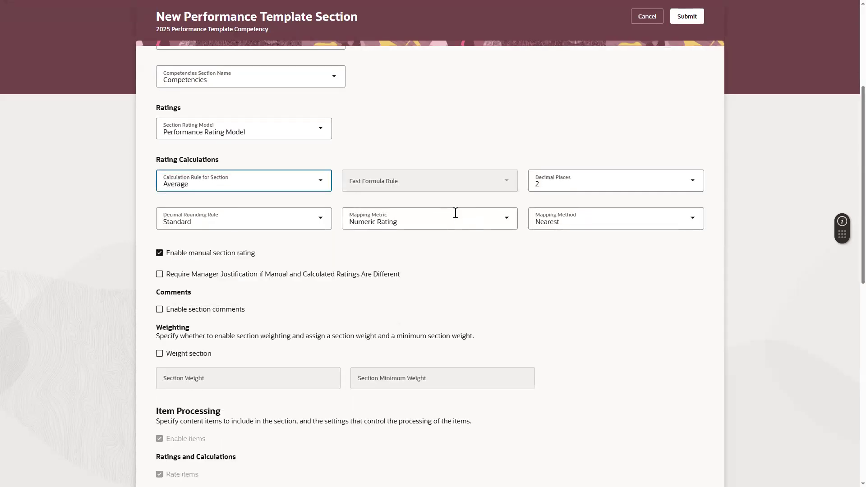
click(582, 180)
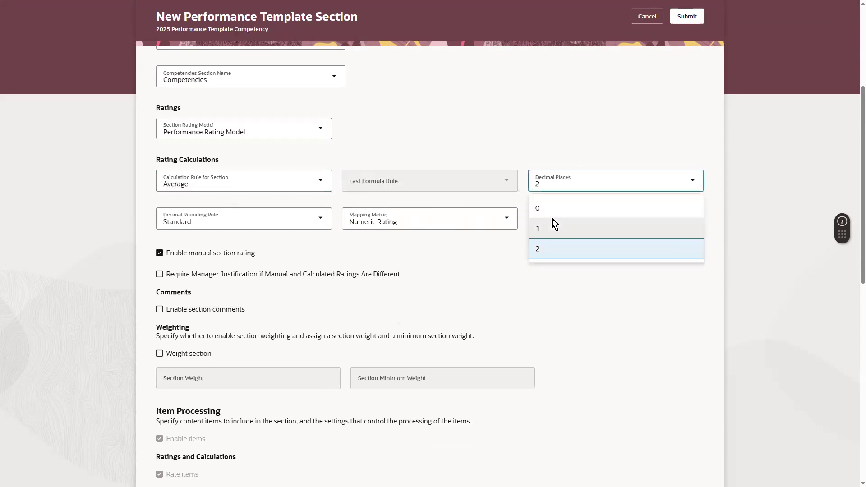
click(548, 212)
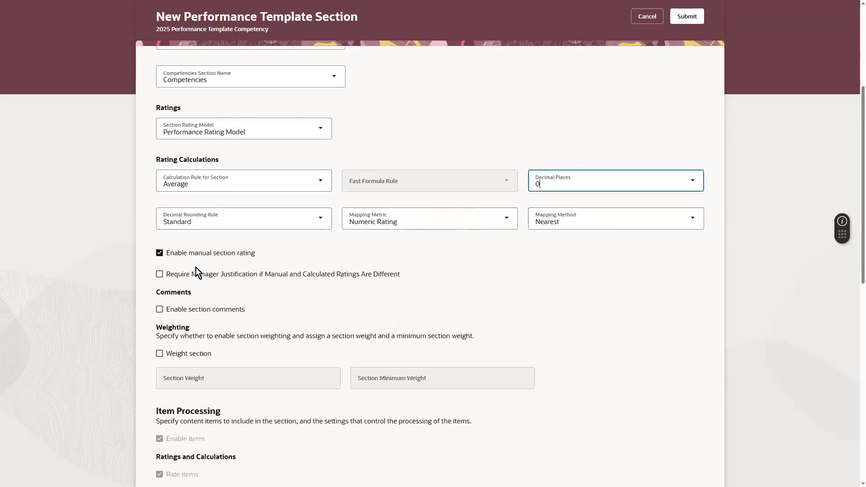
Require manager justification, enable section weighting, and enter a Section Weight of 50.
click(168, 275)
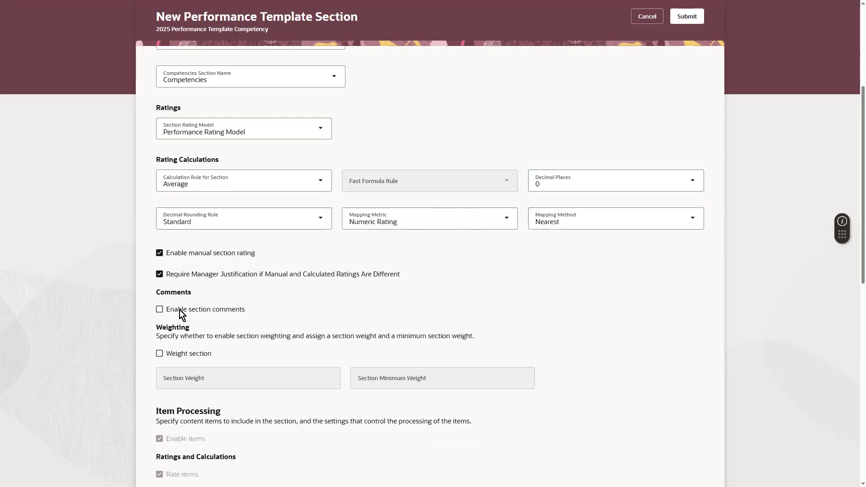
click(185, 358)
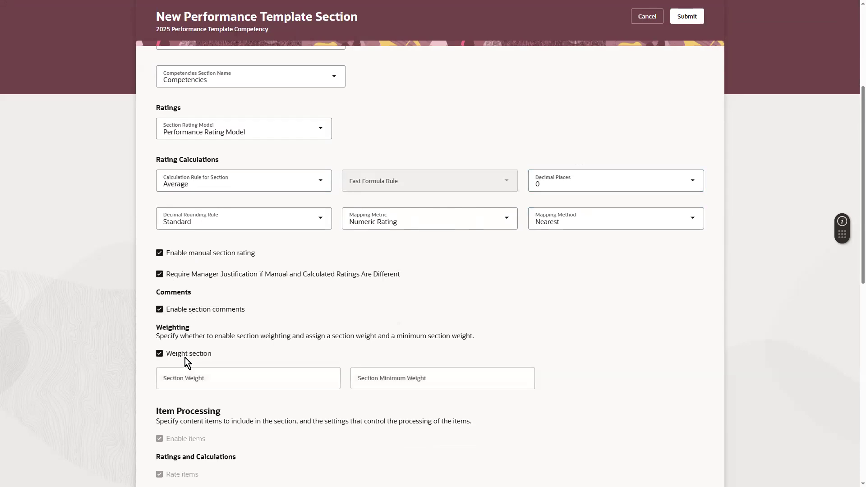
click(257, 381)
text(50)
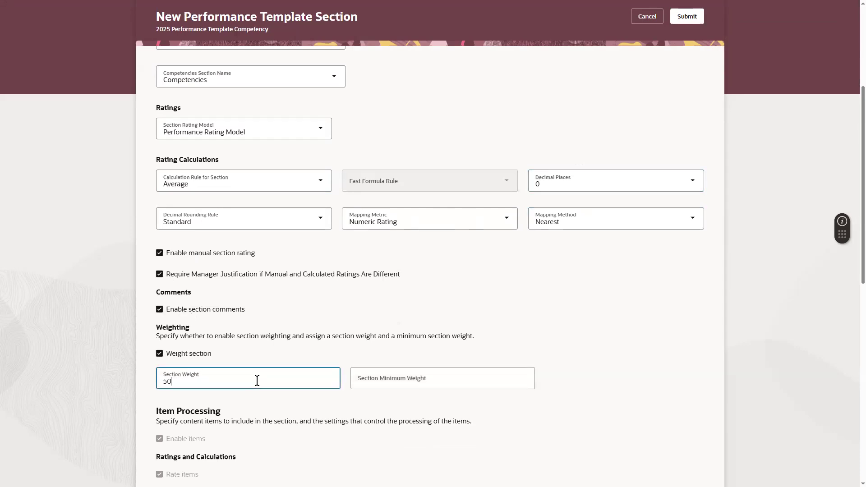
scroll(855, 291, down, 3)
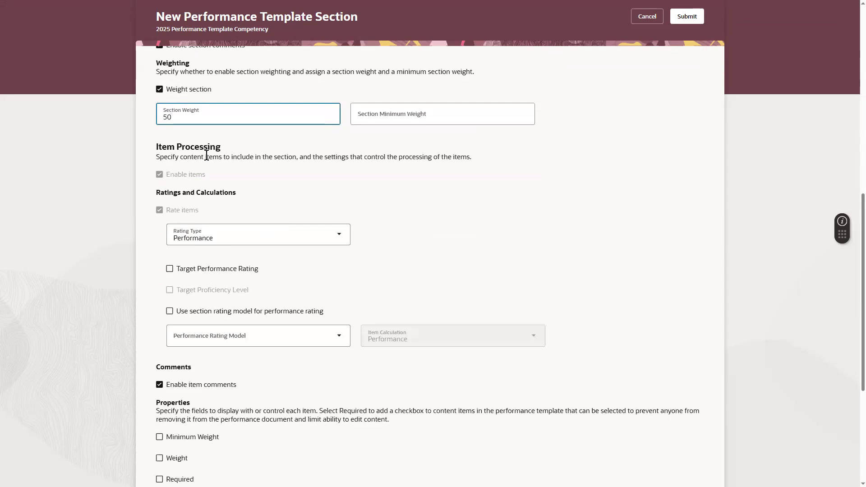
drag(855, 261, 849, 66)
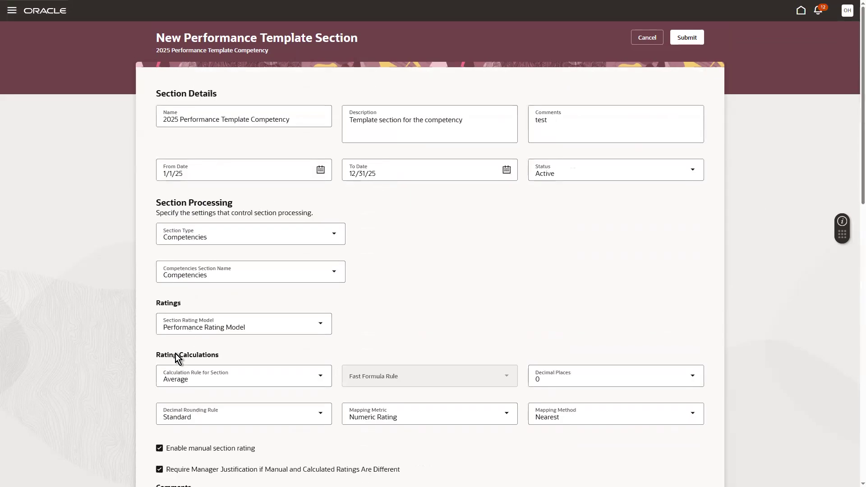
Clear the items' Minimum Weight, toggle specific content items on and off, and view the HRA-960134 error.
drag(855, 174, 856, 429)
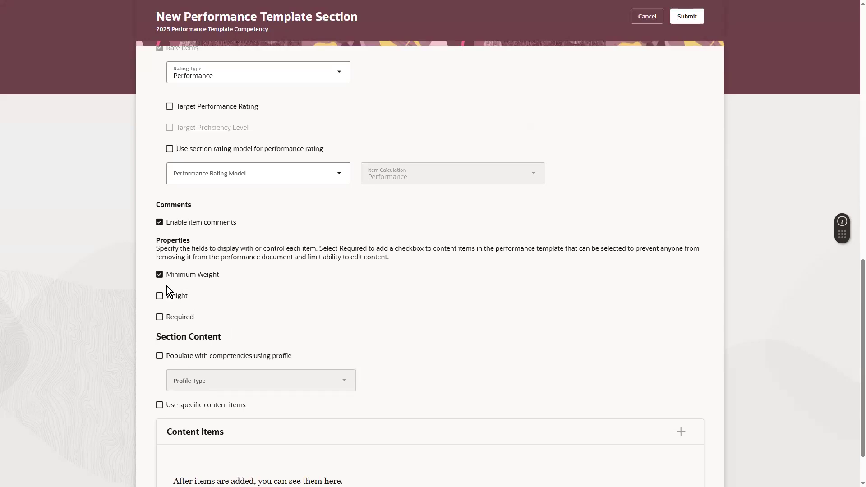
click(160, 275)
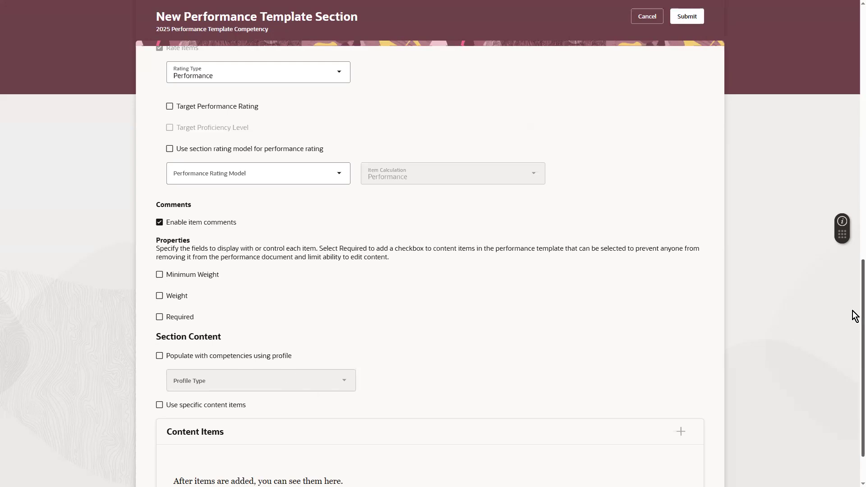
scroll(855, 316, down, 2)
click(182, 349)
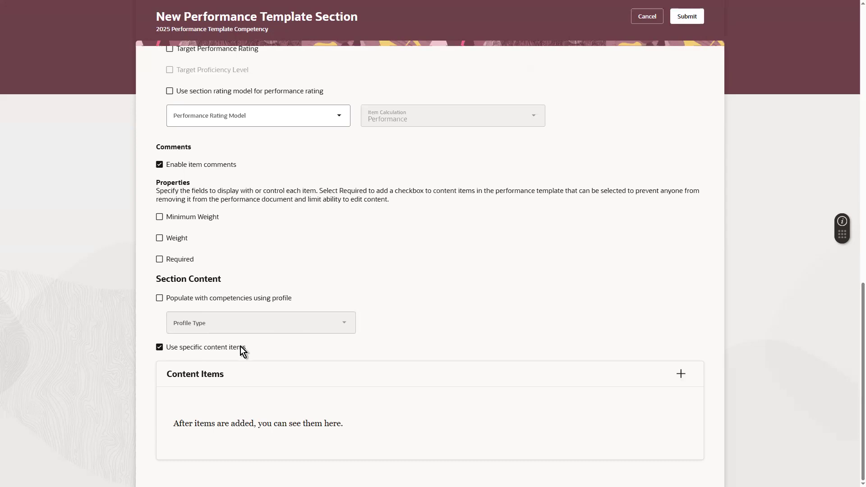
click(217, 349)
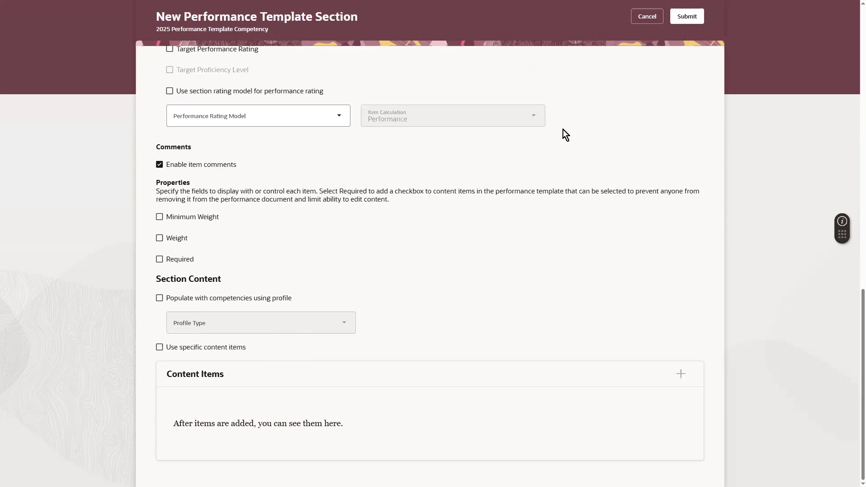
drag(854, 297, 825, 7)
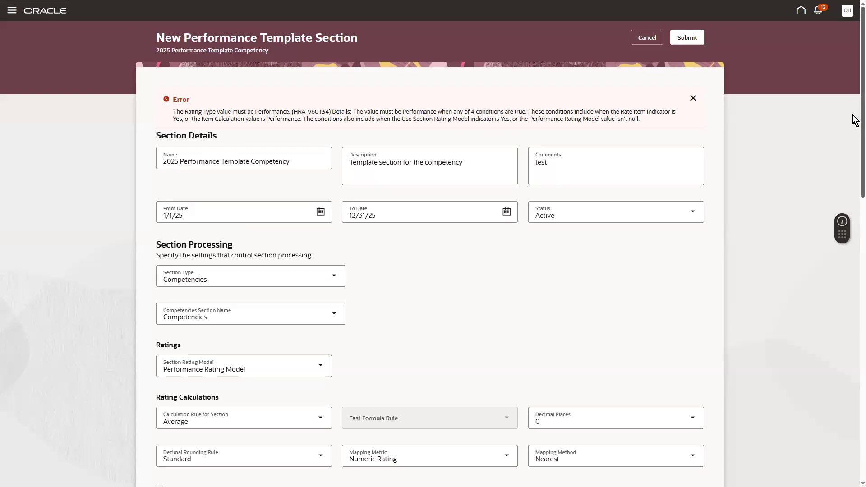
Rate items on Proficiency and performance with target rating and section rating model, then submit the section.
drag(862, 111, 852, 332)
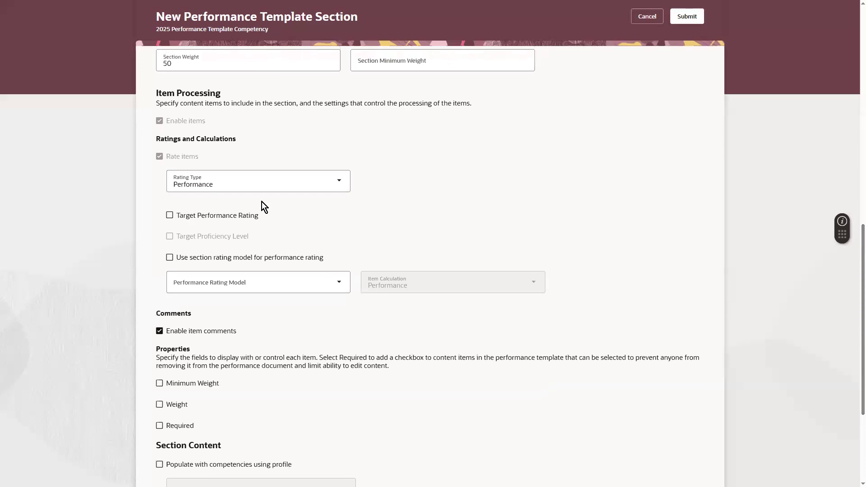
click(250, 185)
click(220, 247)
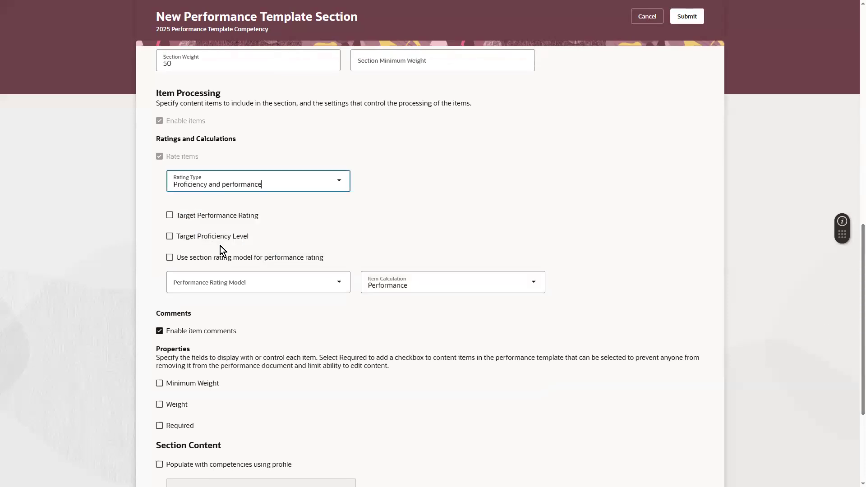
click(197, 216)
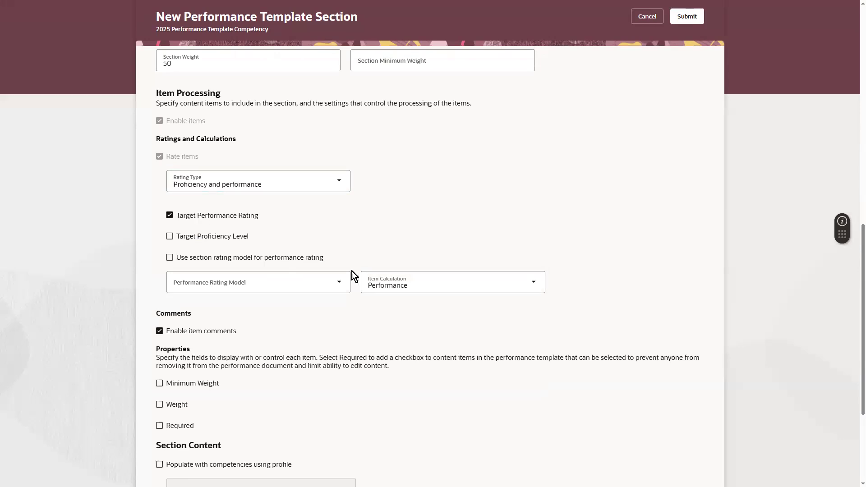
click(281, 257)
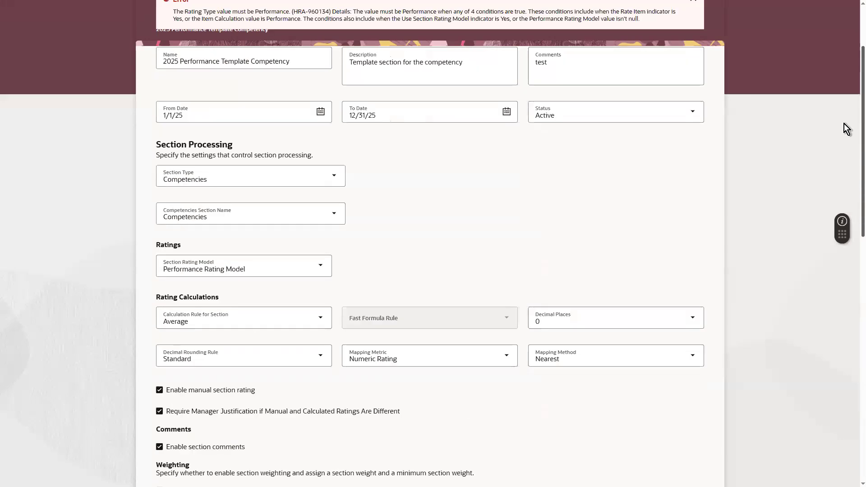
click(692, 22)
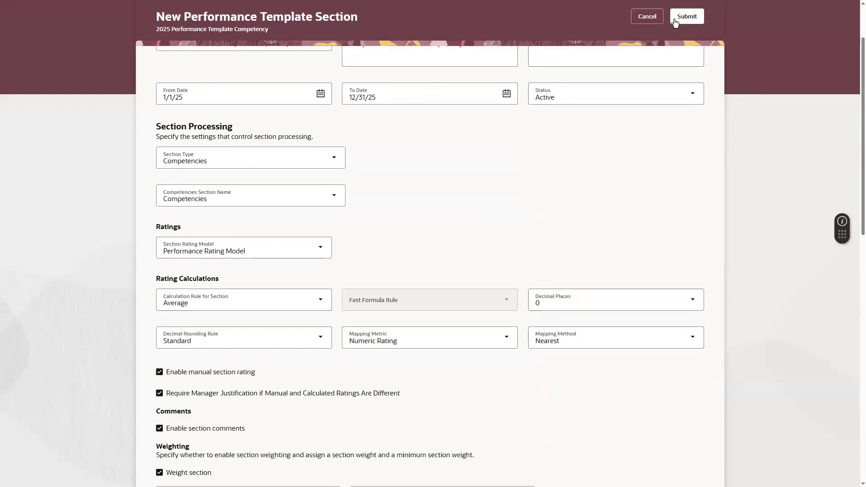
click(675, 18)
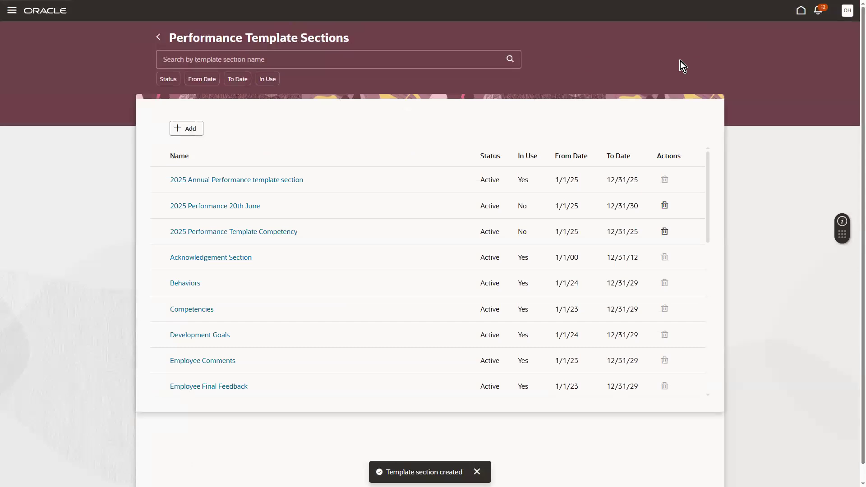
Filter template sections by '2025', then view the 2025 Annual Performance section and cancel without changes.
click(344, 55)
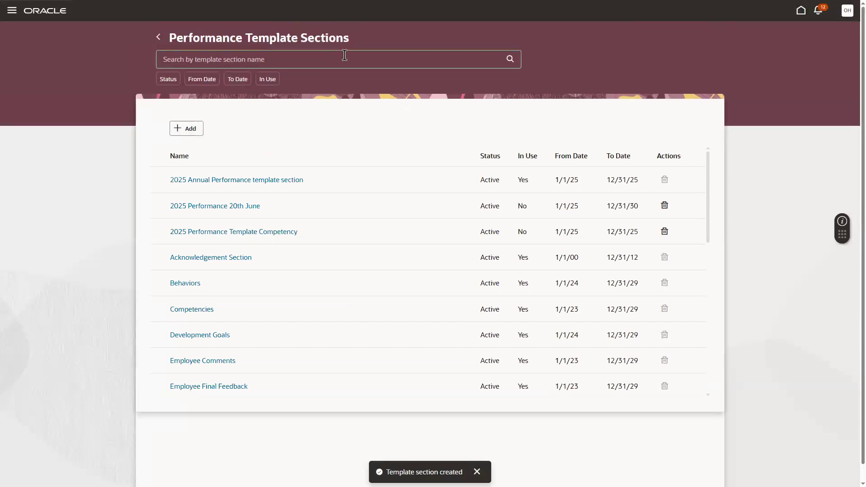
text(2025)
key(Return)
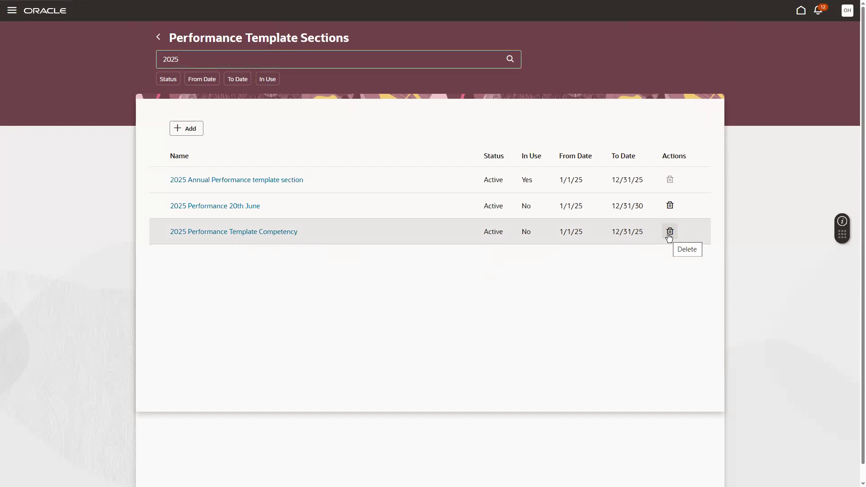
click(422, 183)
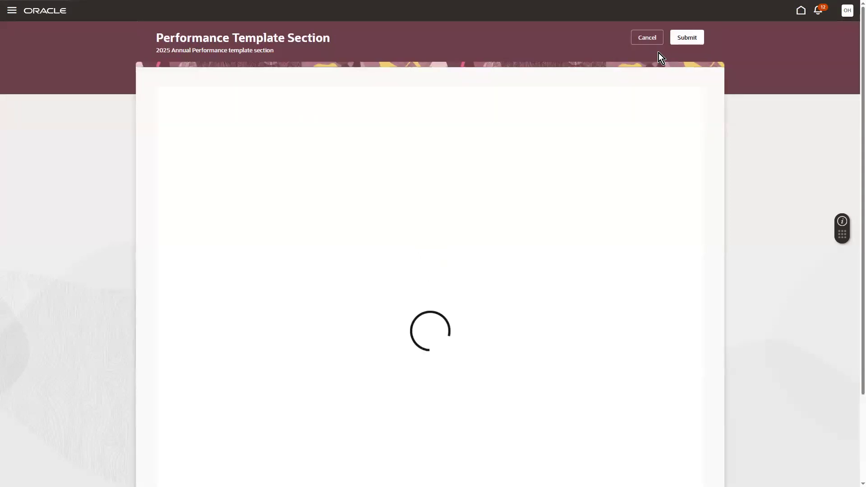
click(645, 39)
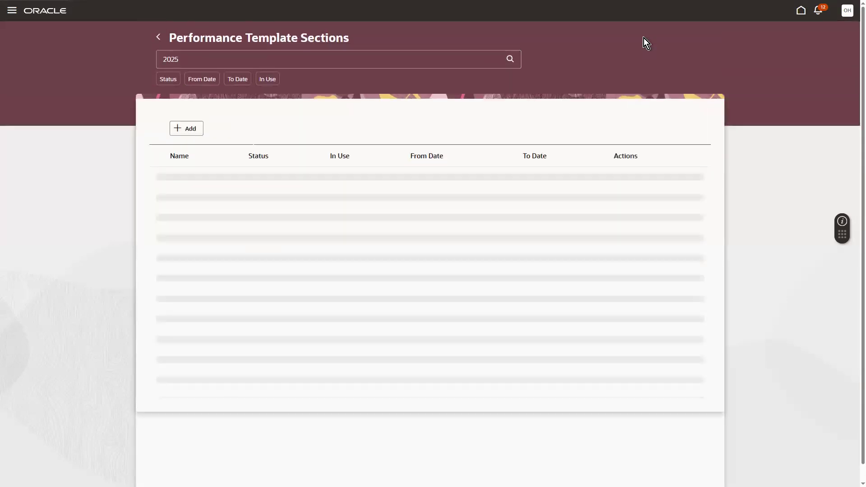